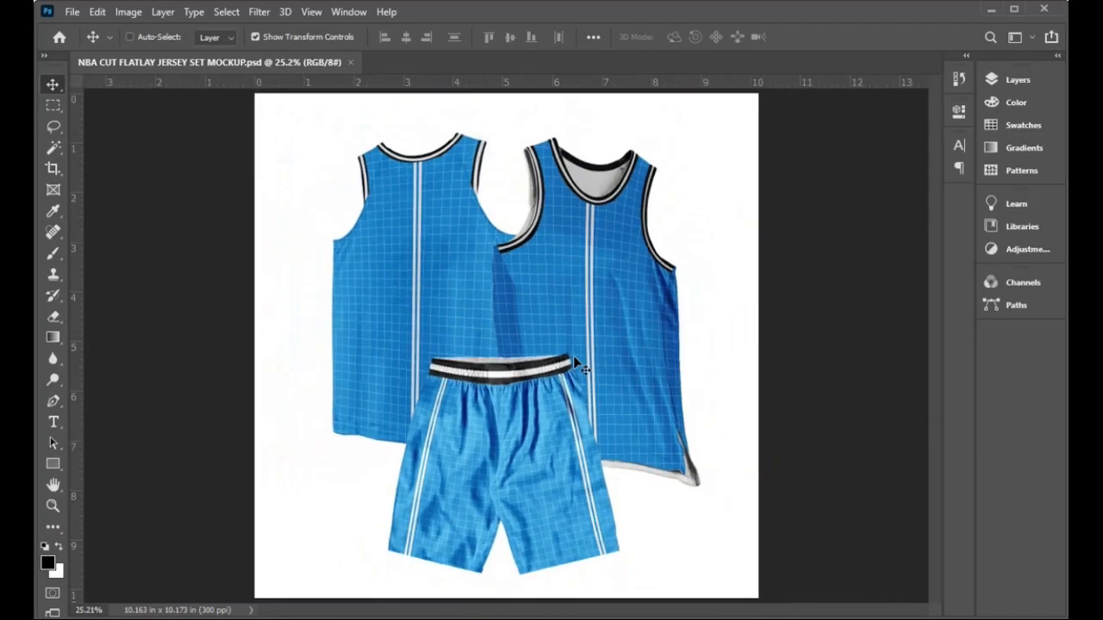
- Pick the front jersey on the canvas so Layer 0 copy is selected, and show the Layers list
left_click(494, 275)
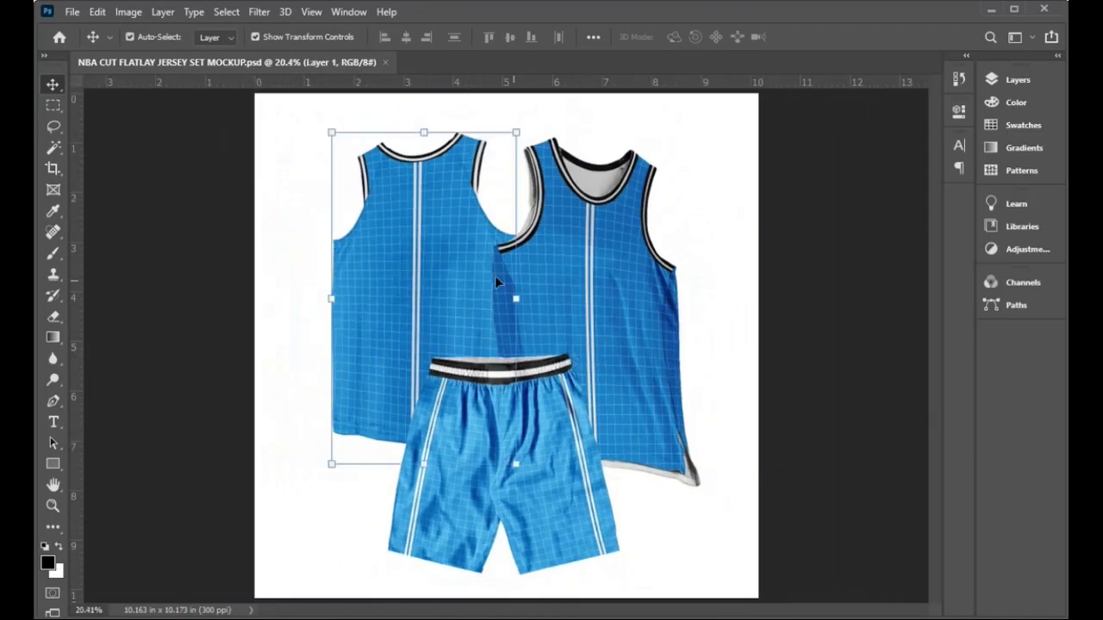
left_click(595, 293)
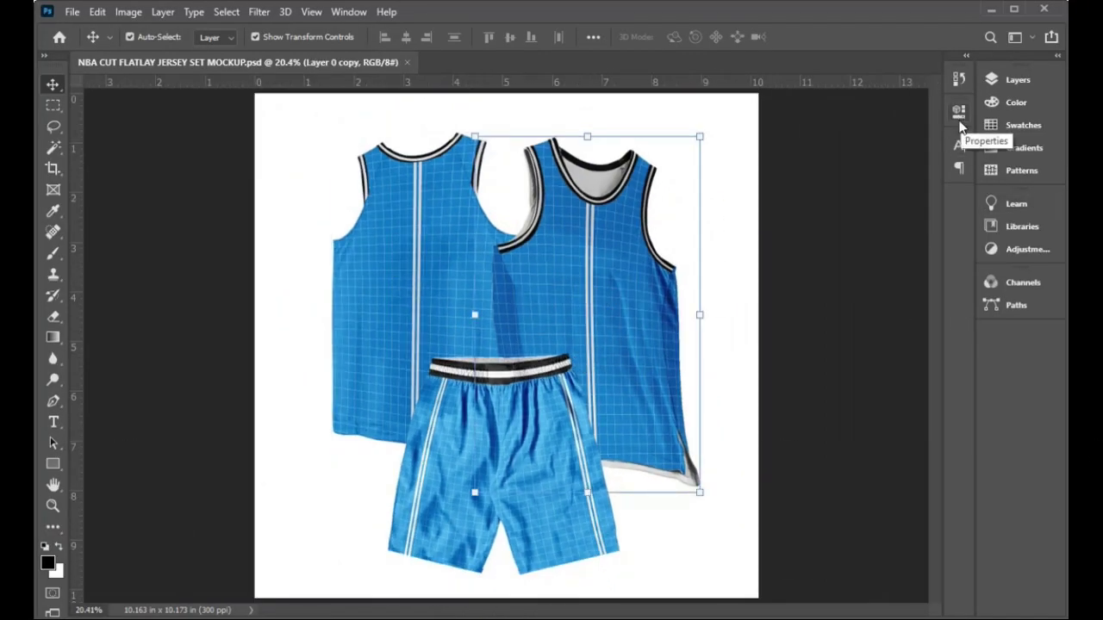
left_click(1017, 79)
- In the front jersey smart object, hide the NECK trim's inner black stripe (Shape 2)
double_click(822, 236)
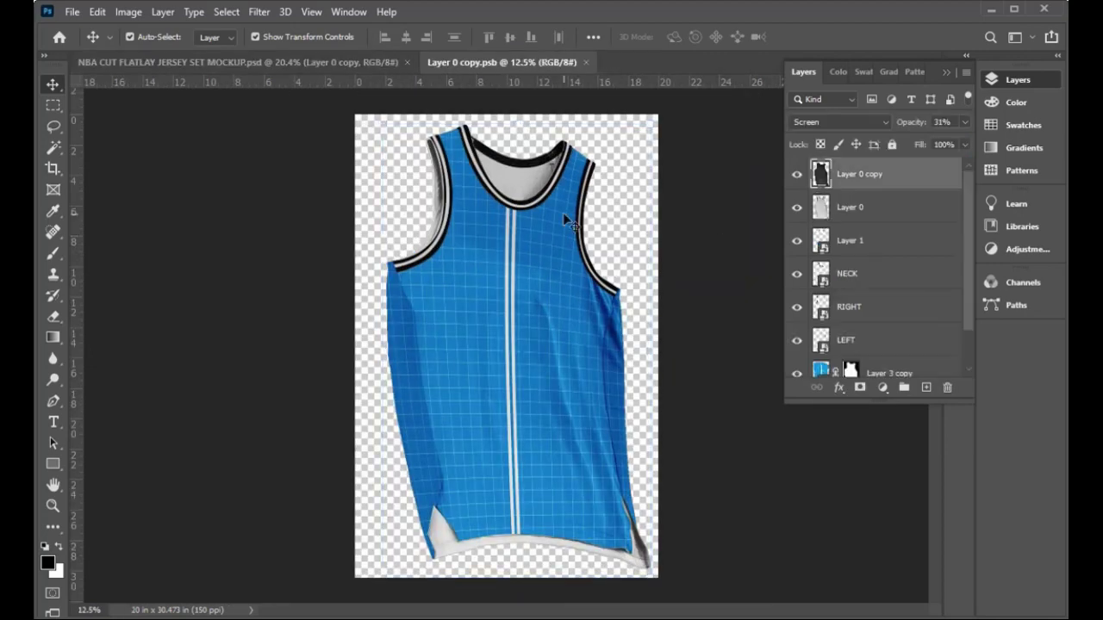
scroll(857, 248, "down", 1)
double_click(821, 229)
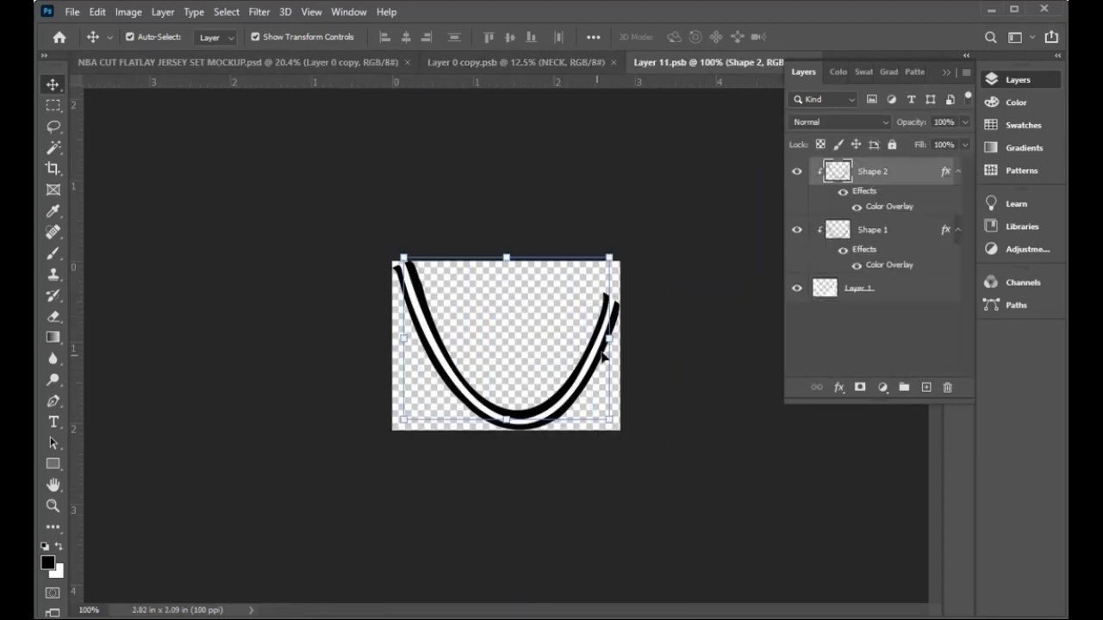
left_click(797, 173)
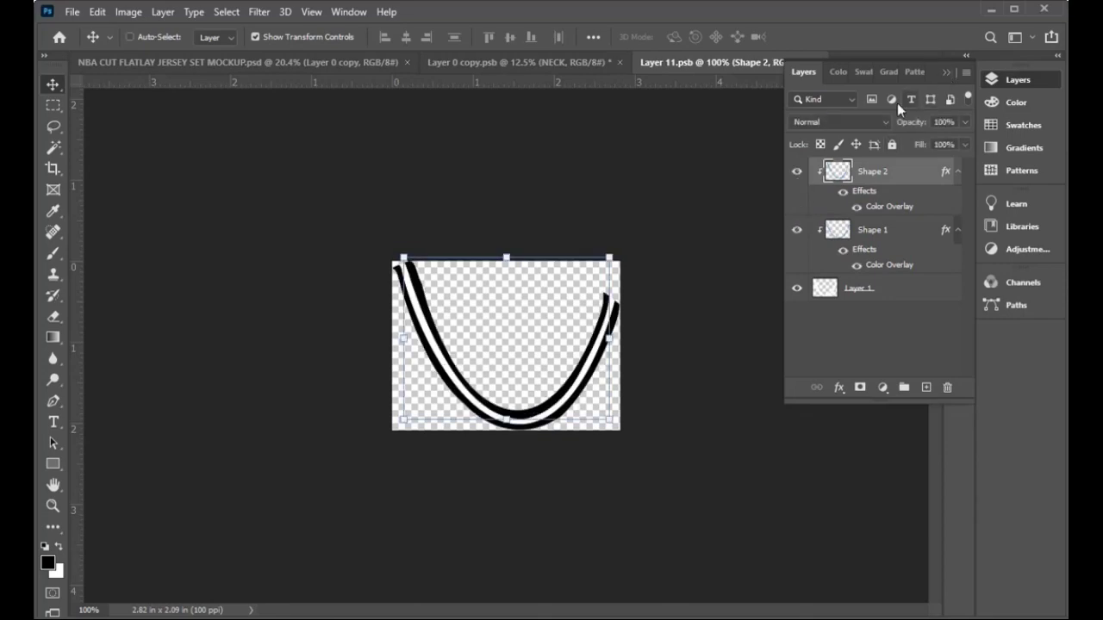
key("ctrl+w")
- Give the NECK trim a red Color Overlay
double_click(902, 290)
left_click(478, 415)
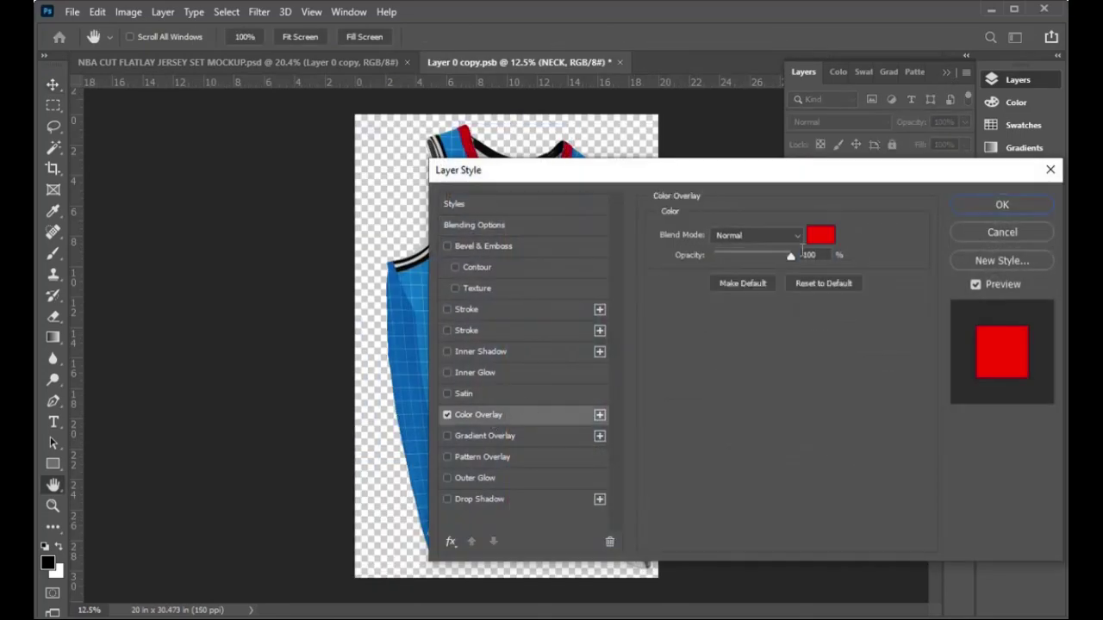
left_click(821, 236)
left_click(823, 354)
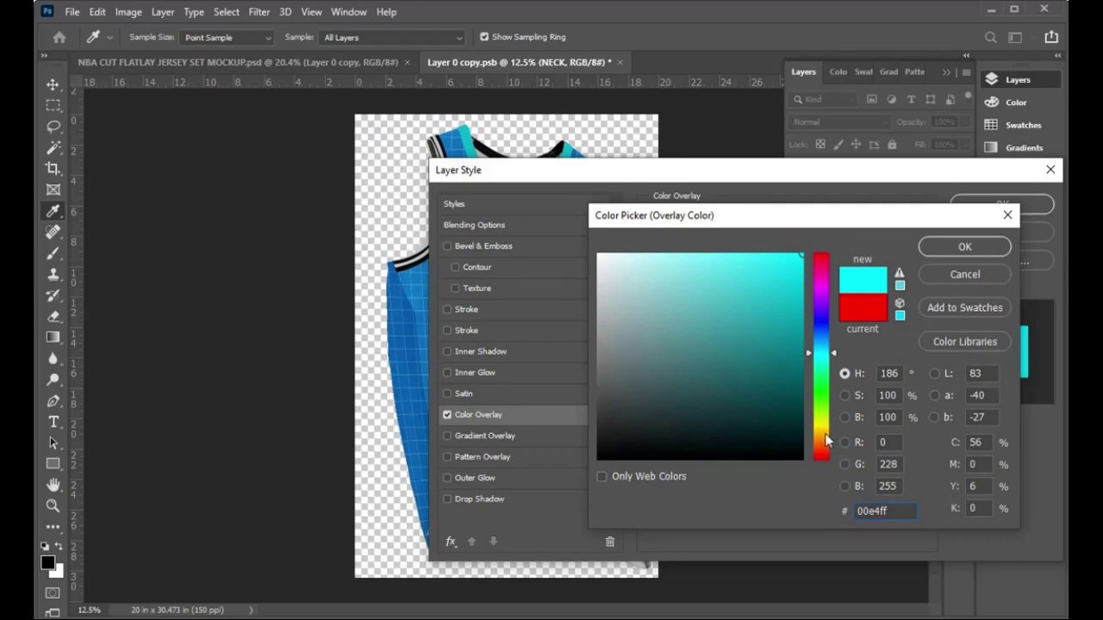
left_click_drag(825, 440, 823, 458)
left_click(964, 247)
left_click(1001, 204)
- Copy the NECK layer style onto the RIGHT and LEFT armhole trims
right_click(873, 278)
left_click(703, 424)
right_click(877, 338)
left_click(711, 441)
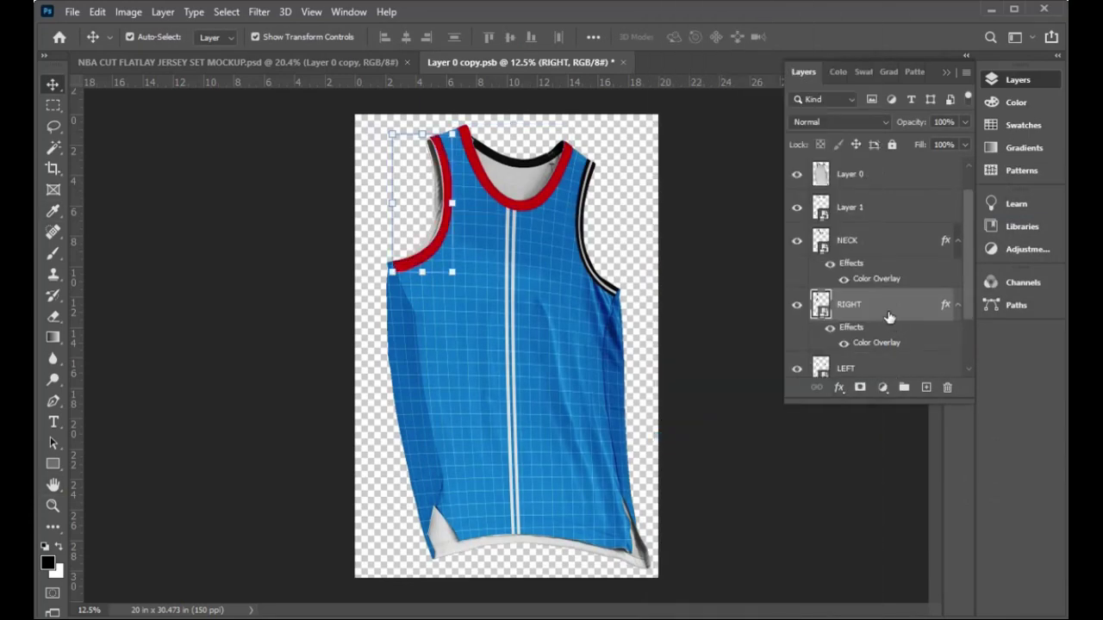
scroll(888, 316, "down", 1)
left_click(888, 337)
right_click(889, 337)
left_click(707, 439)
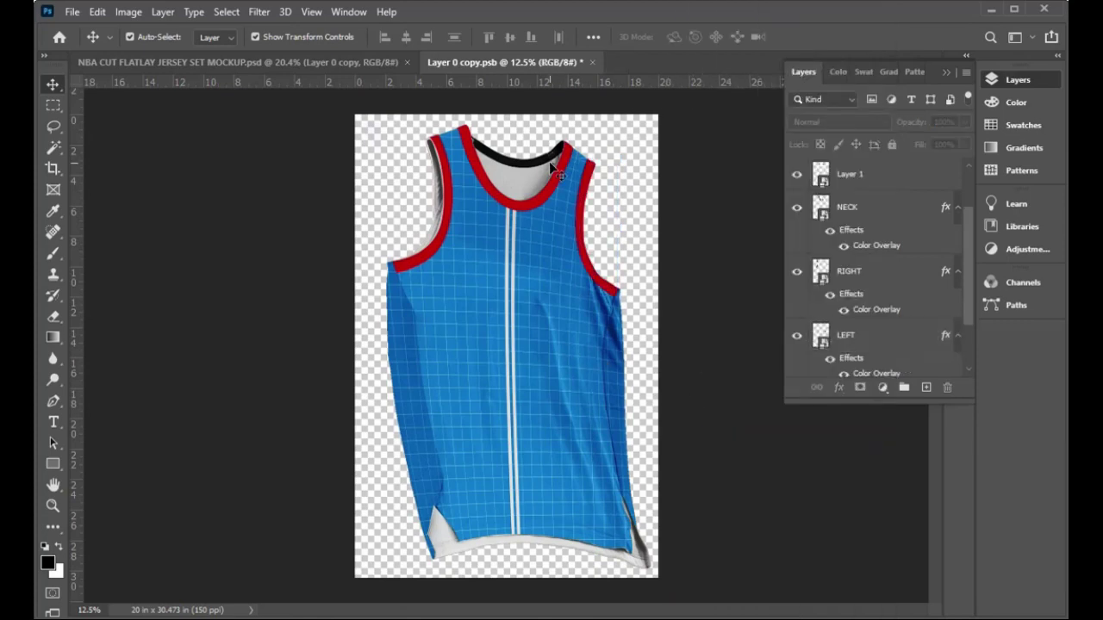
- Delete the Layer 0 copy layer and select Layer 1
scroll(904, 175, "up", 1)
left_click(905, 175)
key("Delete")
left_click(887, 208)
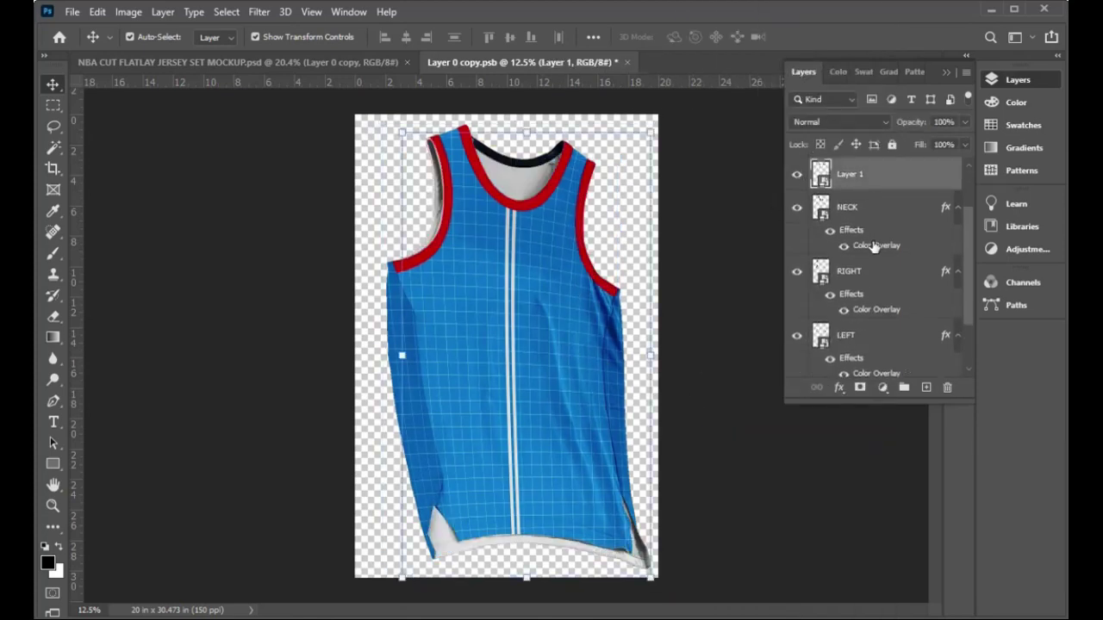
scroll(861, 246, "down", 3)
- Drag bg1, backnumber_, nike logo and ZDRAN GRIZZLIES from Explorer into the Layer 3 copy artwork
double_click(824, 336)
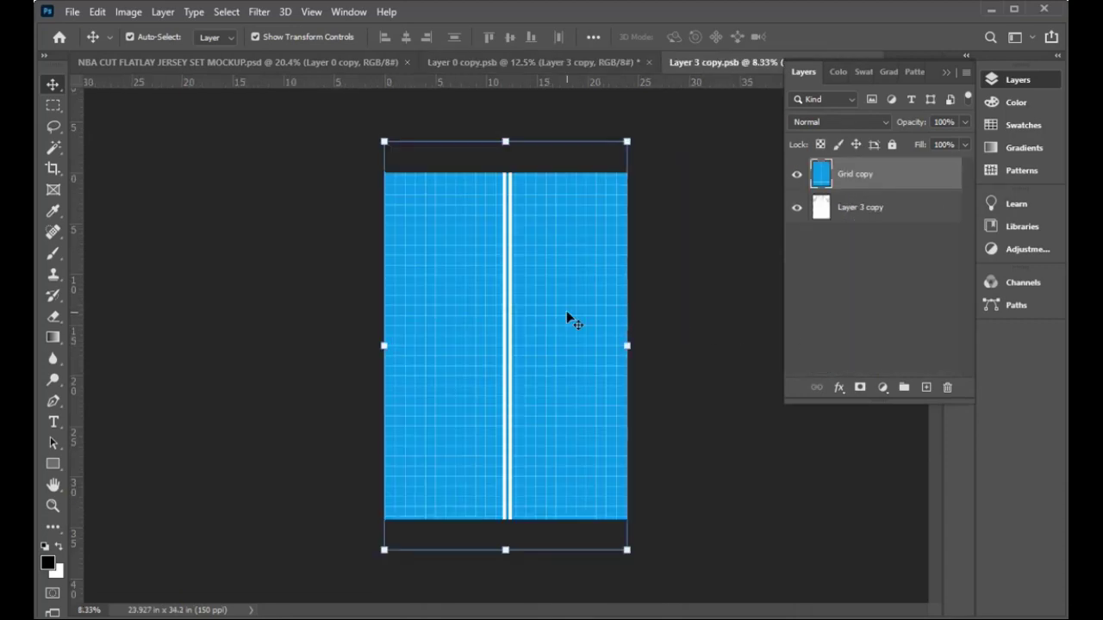
left_click(236, 569)
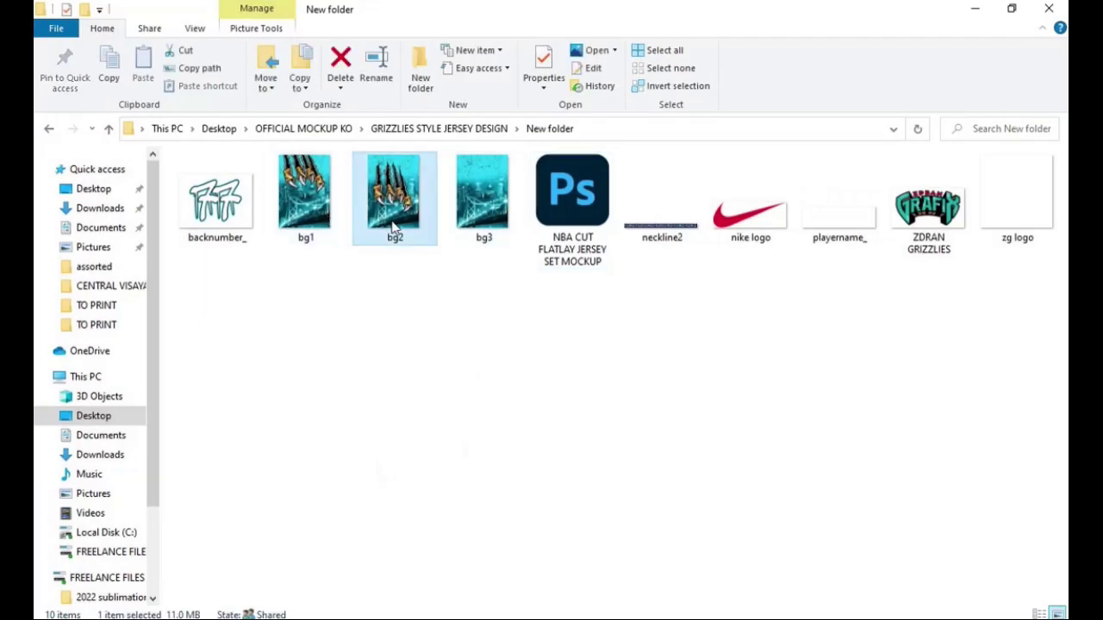
left_click(341, 228)
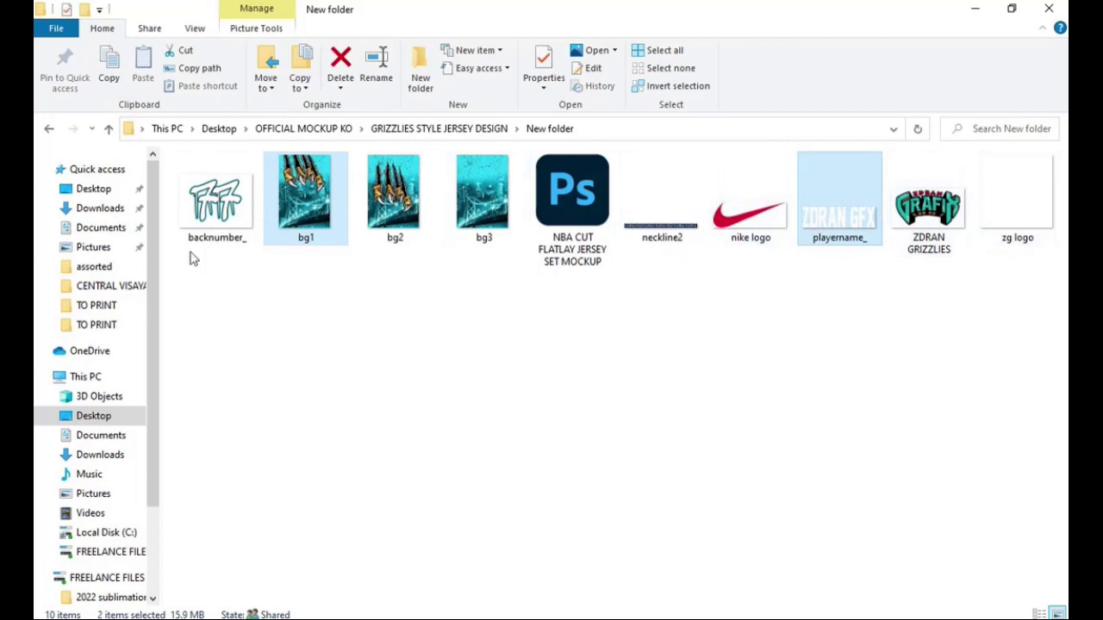
left_click(226, 206, "ctrl")
left_click(839, 202, "ctrl")
left_click(929, 207, "ctrl")
left_click_drag(750, 207, 577, 455)
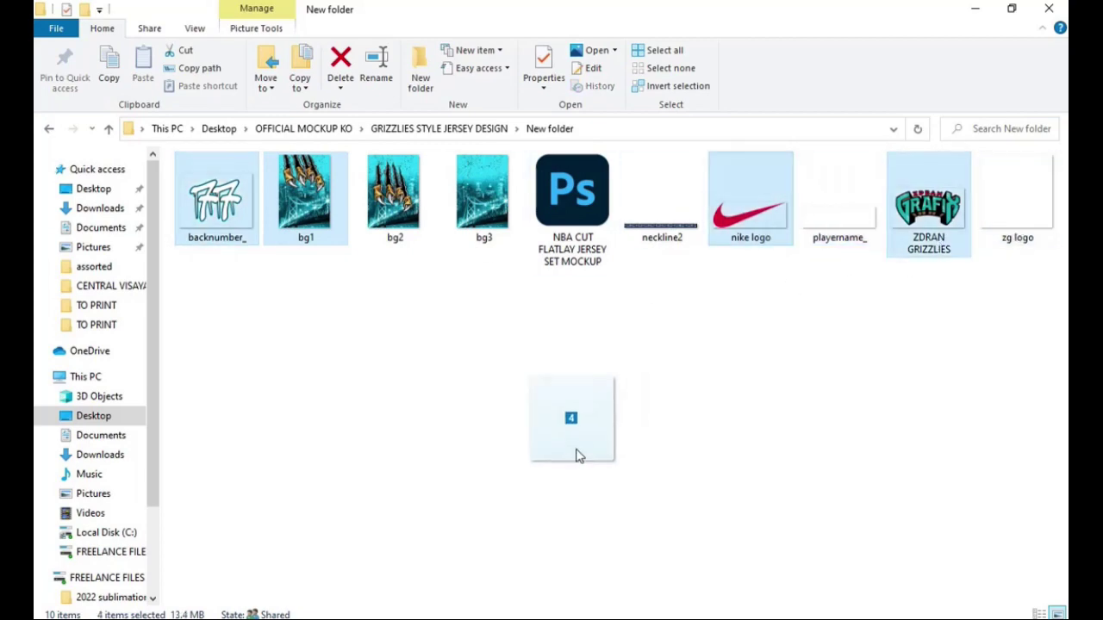
- Commit the nike logo, ZDRAN GRIZZLIES and 77 placements, and cancel the bg1 placement
left_click(811, 34)
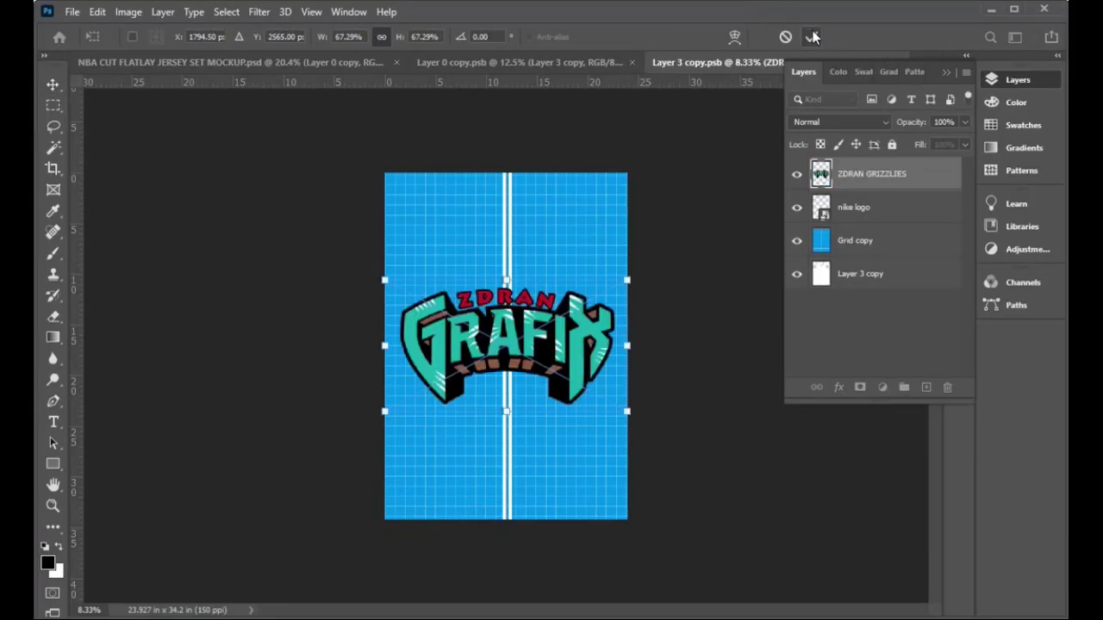
left_click(811, 34)
left_click(811, 33)
left_click_drag(618, 183, 634, 168)
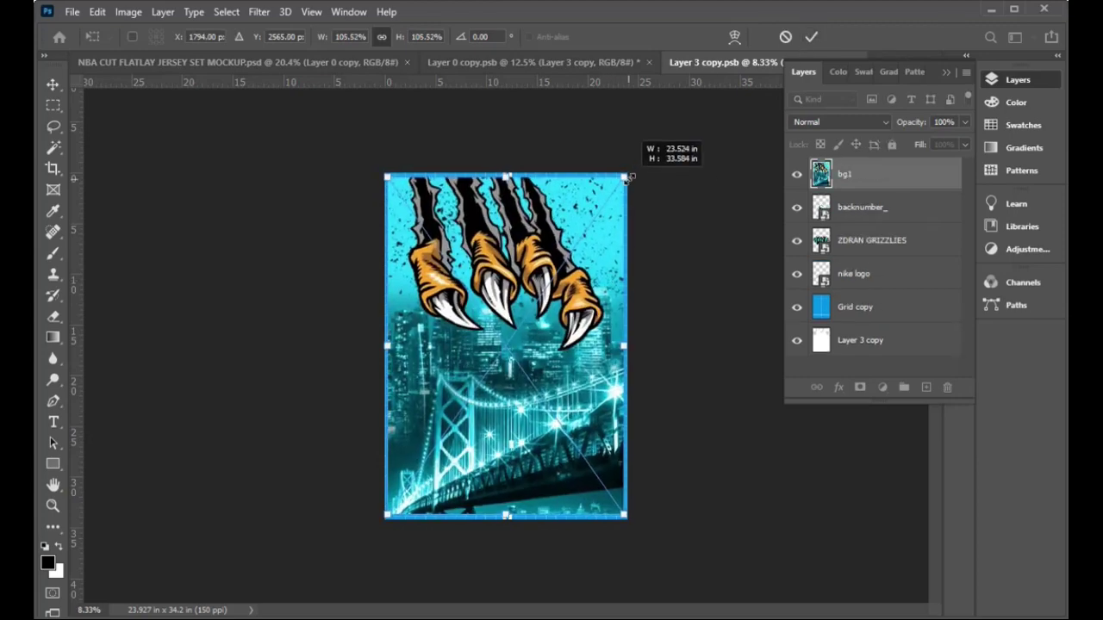
left_click(785, 36)
- With Auto-Select, put the logo above the 77 and the swoosh at upper left
left_click(131, 37)
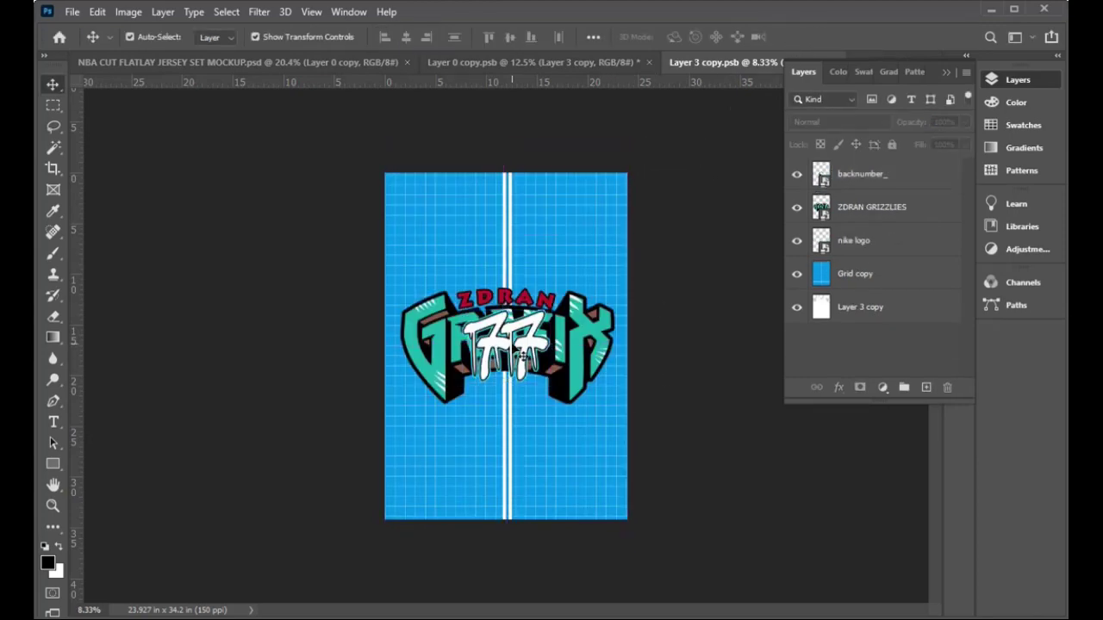
left_click_drag(544, 307, 545, 381)
left_click_drag(586, 334, 584, 408)
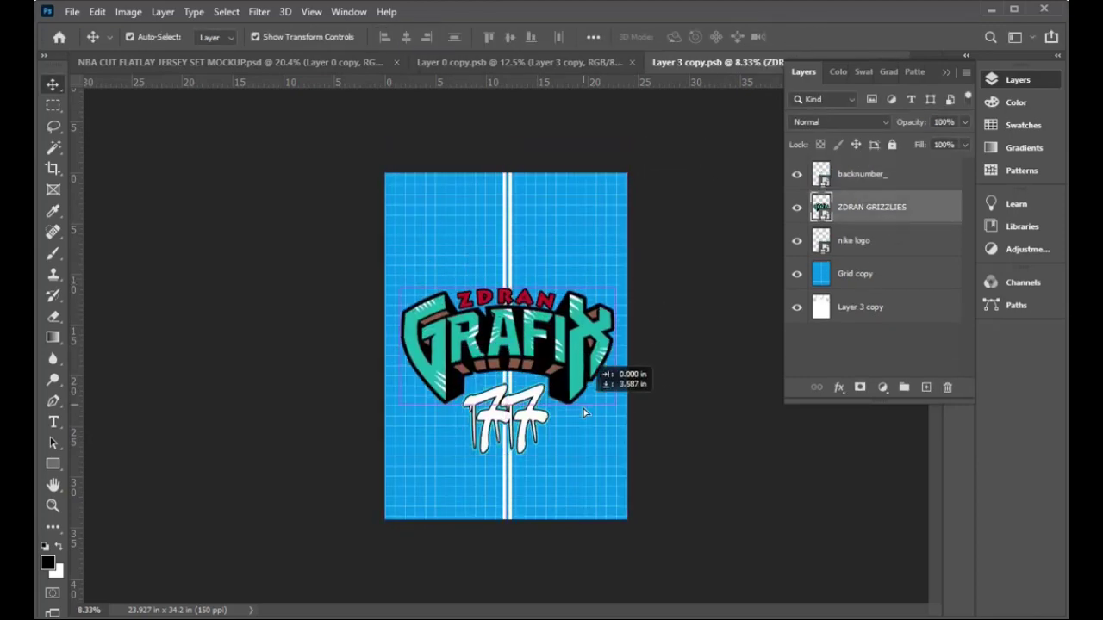
key("ctrl+plus")
left_click_drag(501, 176, 422, 239)
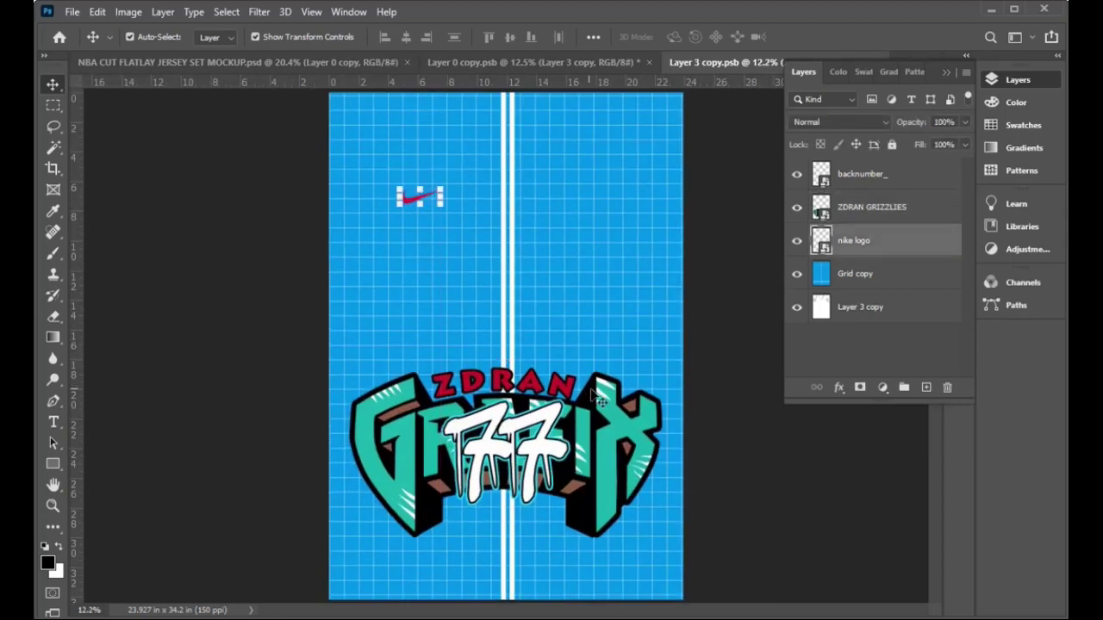
left_click_drag(601, 401, 596, 243)
key("ctrl+minus")
key("ctrl+minus")
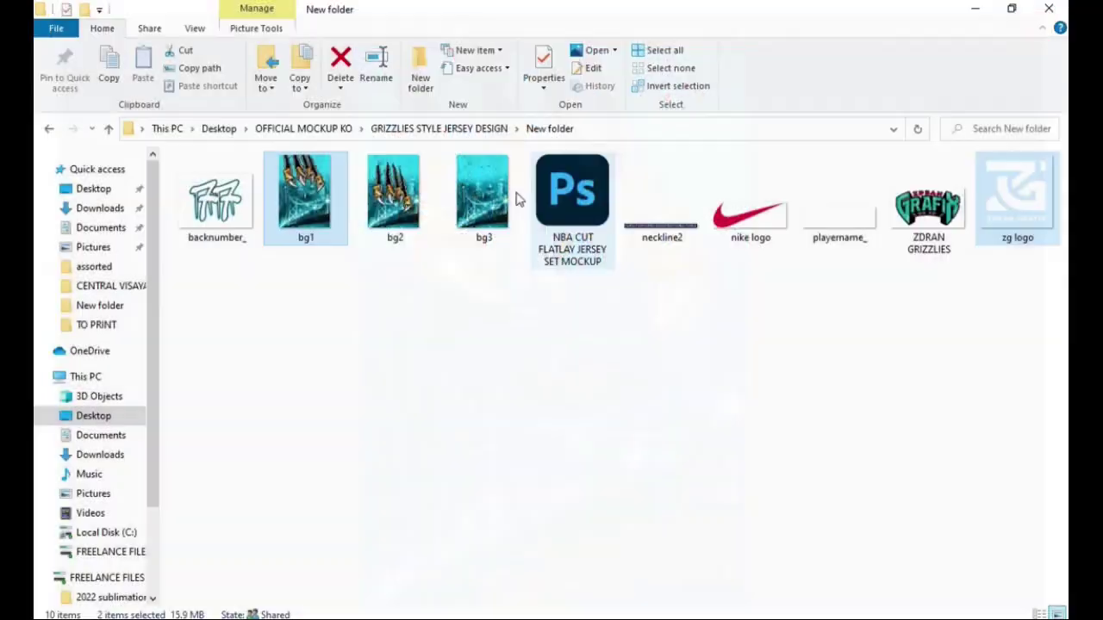
- Place the bg1 claw-and-city background and scale it to fill the canvas
left_click_drag(338, 206, 543, 440)
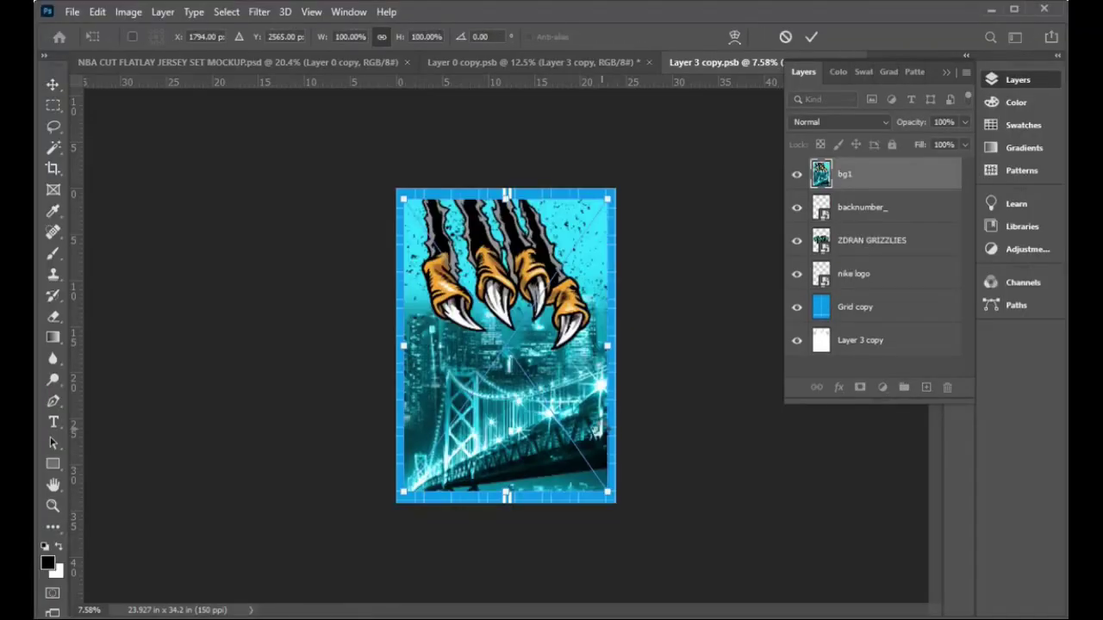
key("Return")
left_click(848, 206)
left_click_drag(608, 198, 615, 188)
key("Return")
- Move the zg logo to the upper right and stack bg1 beneath the logos
left_click(866, 181)
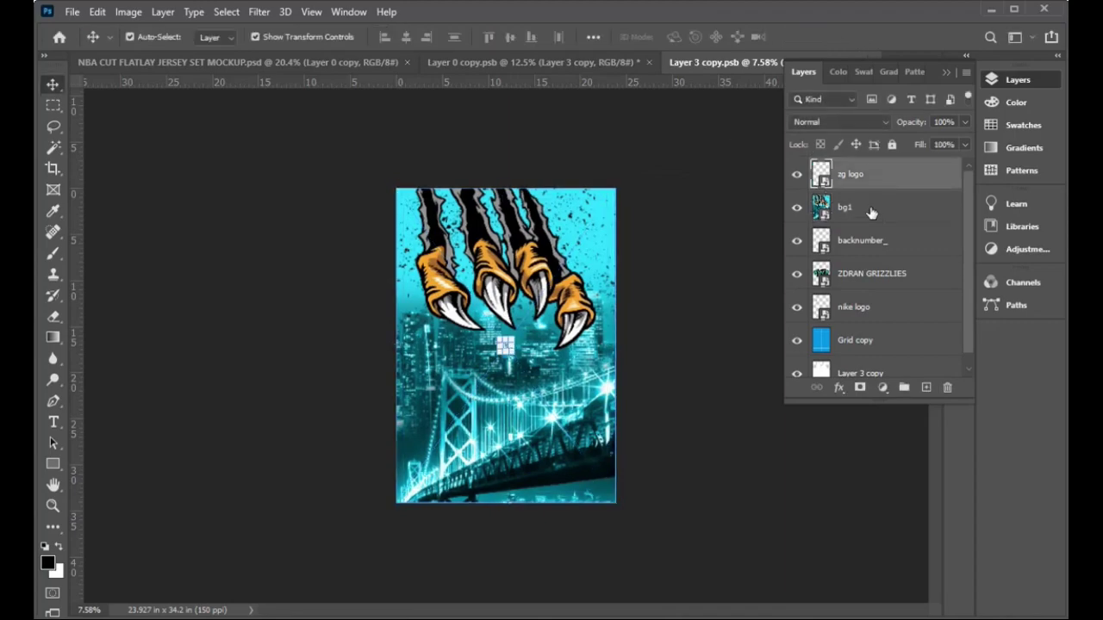
scroll(500, 345, "up", 3)
scroll(491, 340, "up", 3)
left_click_drag(483, 340, 664, 152)
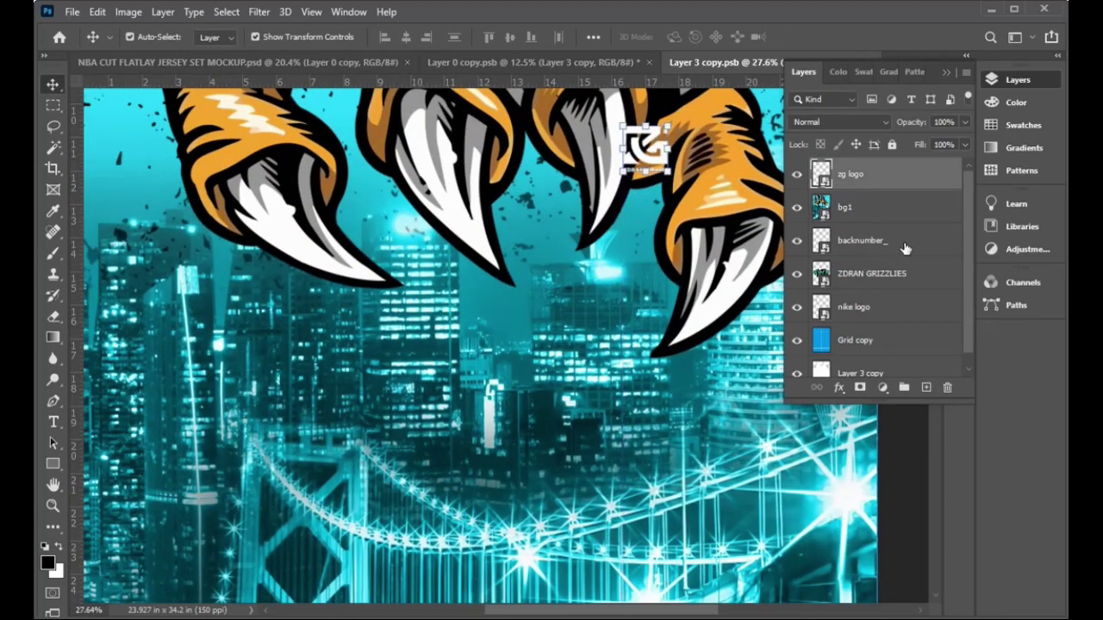
left_click_drag(853, 207, 885, 322)
key("ctrl+0")
left_click(604, 262)
left_click_drag(603, 263, 581, 260)
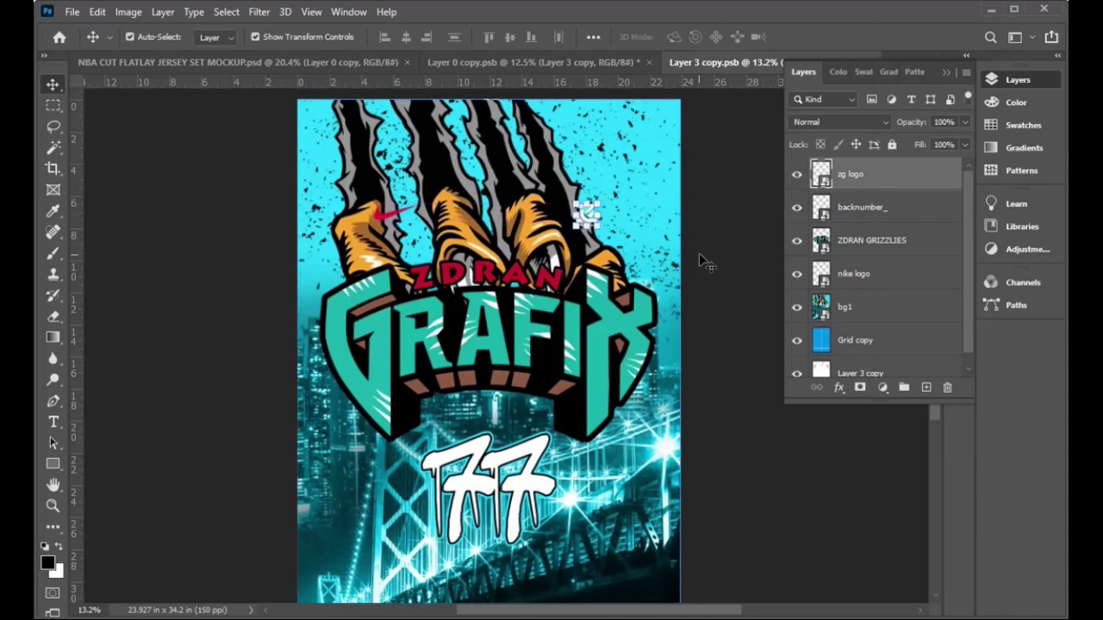
scroll(305, 185, "up", 2)
- Give the zg logo a crimson Color Overlay and a white stroke
double_click(903, 181)
left_click(479, 414)
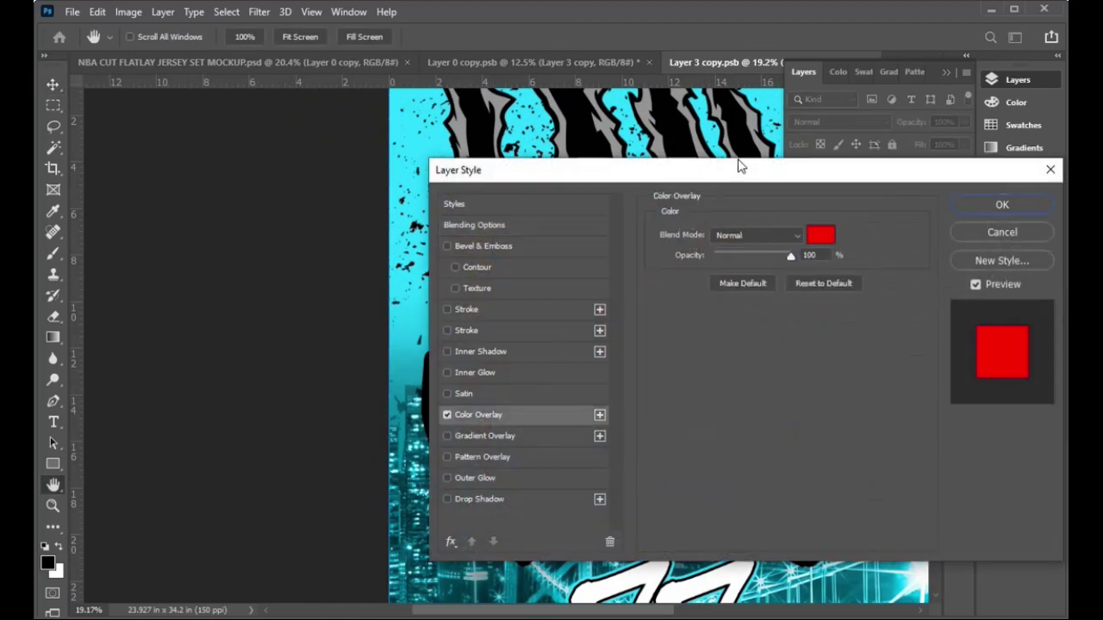
left_click_drag(736, 164, 827, 336)
left_click(911, 407)
key("Return")
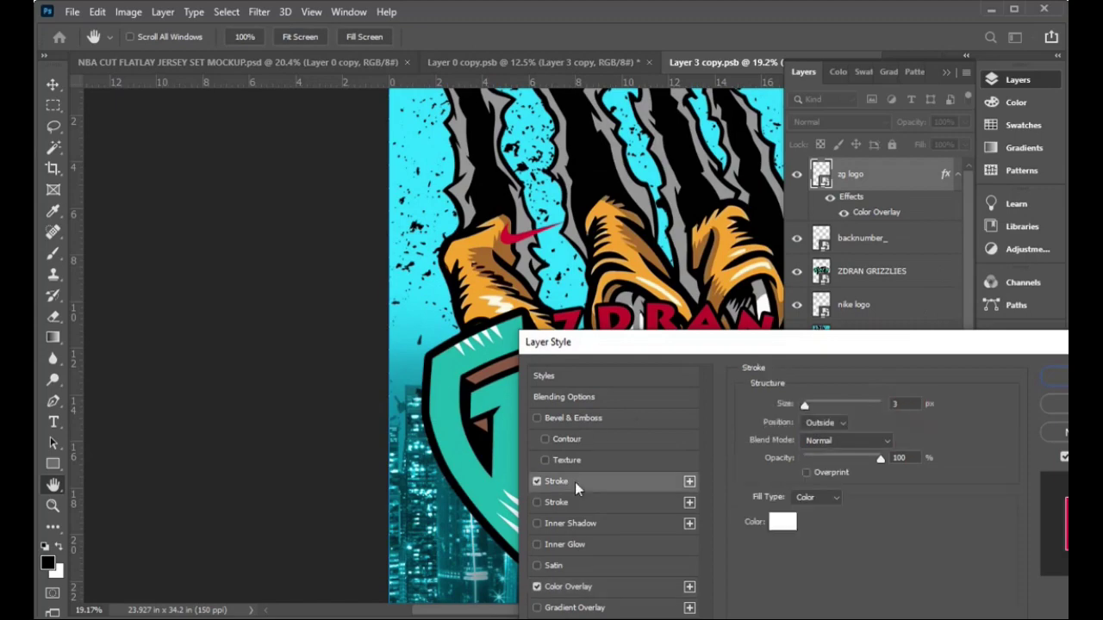
left_click(556, 481)
left_click(1052, 377)
- Review the zg logo's 3 px white stroke settings
scroll(820, 236, "up", 4)
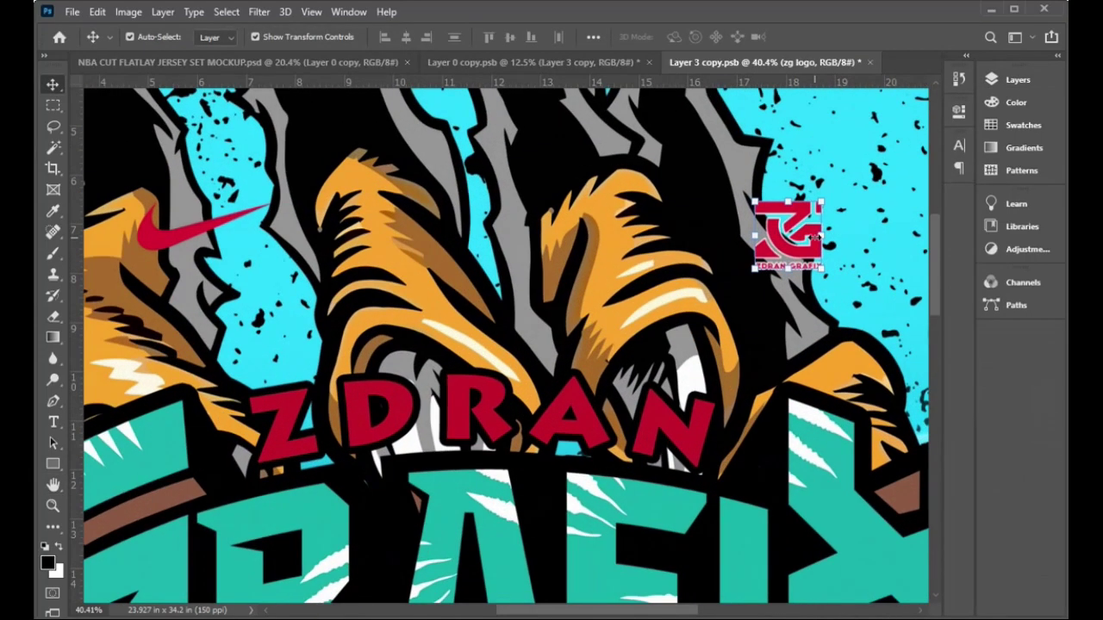
left_click(1018, 80)
double_click(922, 177)
left_click(466, 366)
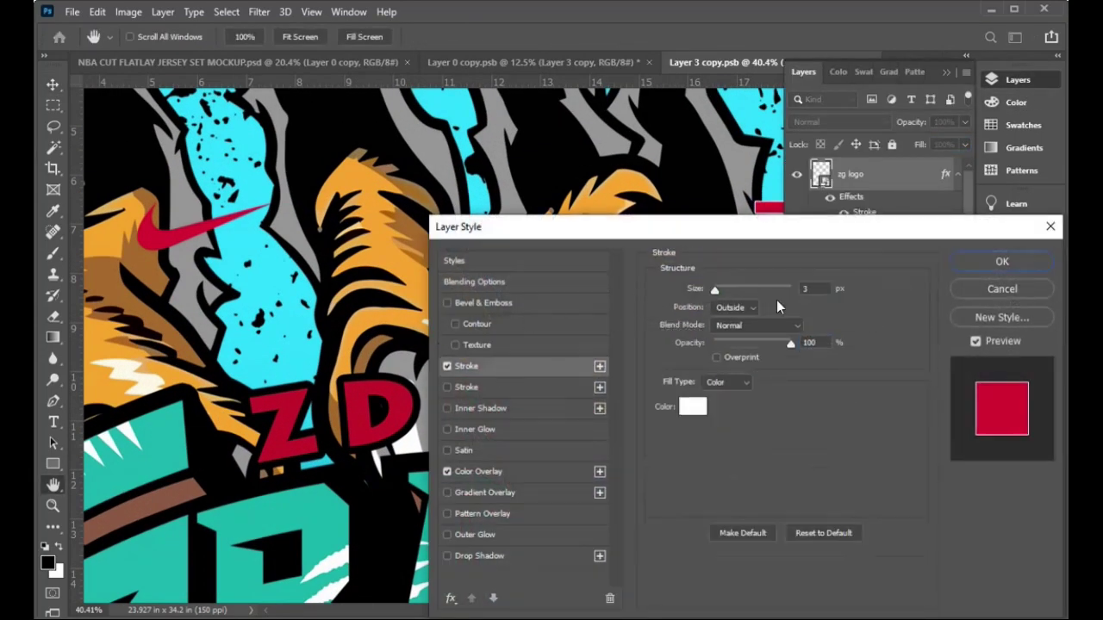
left_click(1002, 261)
- Copy the zg logo's layer style and paste it onto the nike logo
right_click(896, 174)
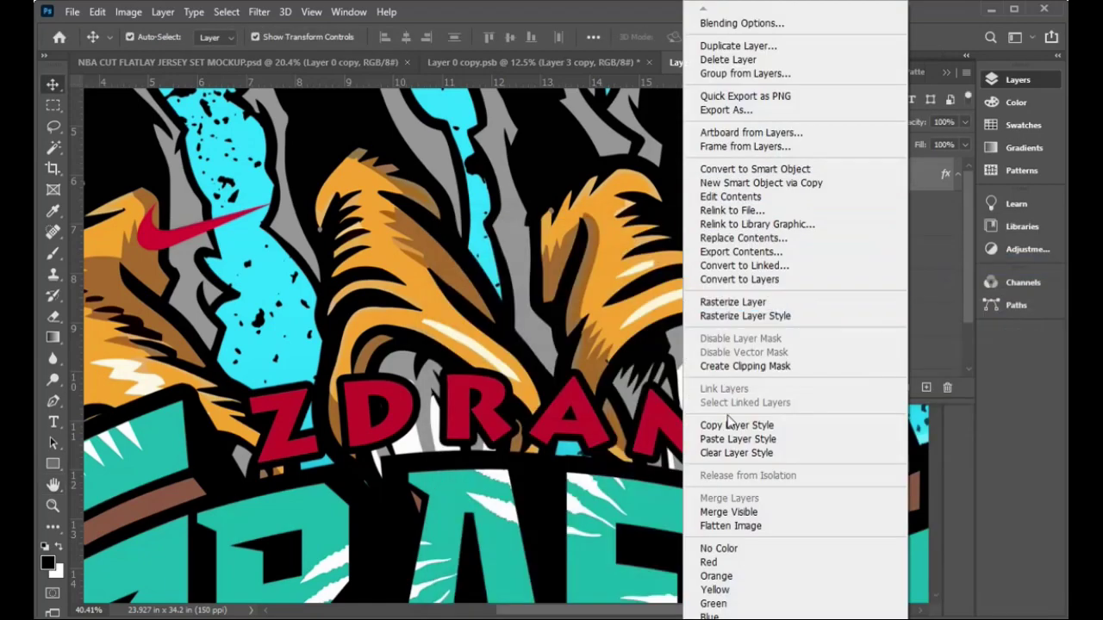
left_click(729, 423)
left_click(861, 320)
right_click(895, 319)
left_click(712, 447)
scroll(711, 483, "down", 2)
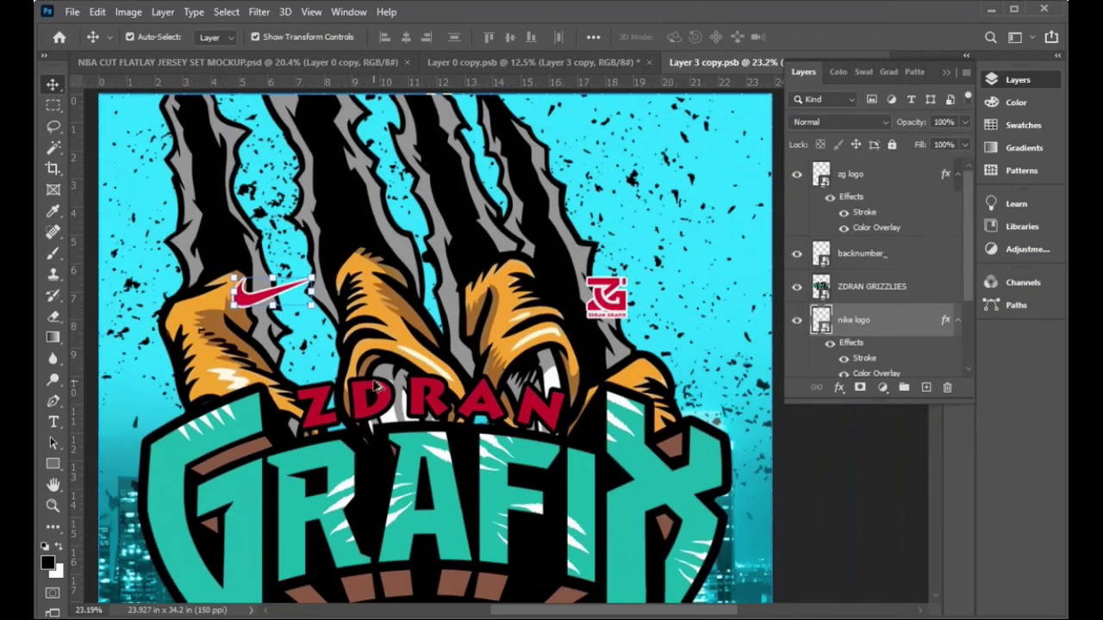
scroll(712, 492, "down", 2)
scroll(712, 493, "down", 1)
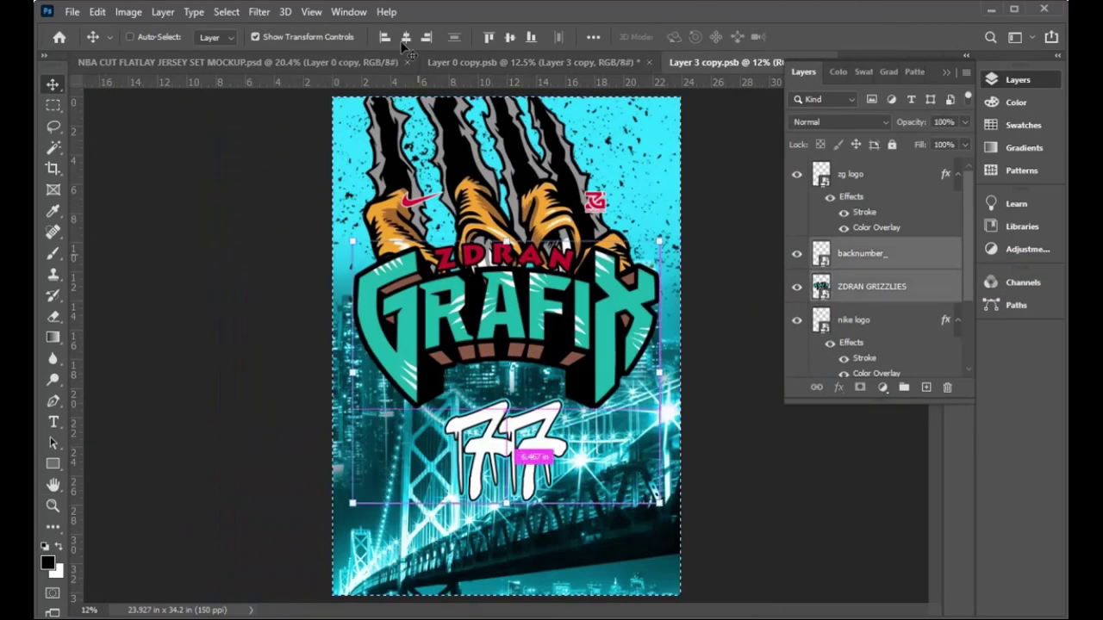
- Add a 10 px white stroke to the ZDRAN GRIZZLIES logo
double_click(917, 287)
left_click(472, 387)
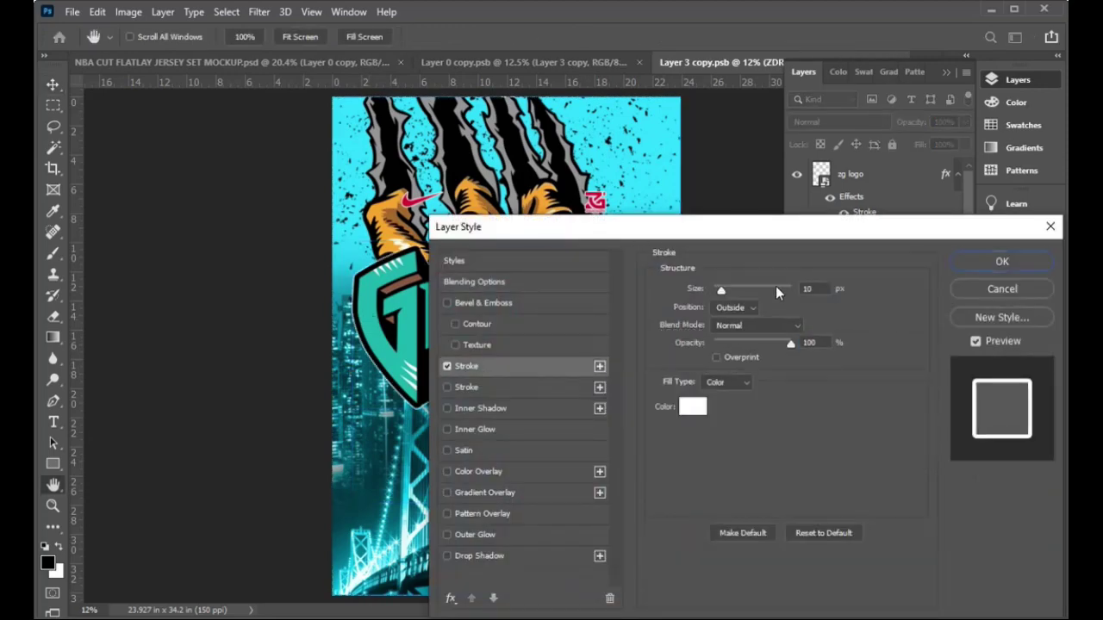
left_click(1002, 261)
- Scale ZDRAN GRIZZLIES and backnumber_ together to about 82% and move them up
left_click(543, 457)
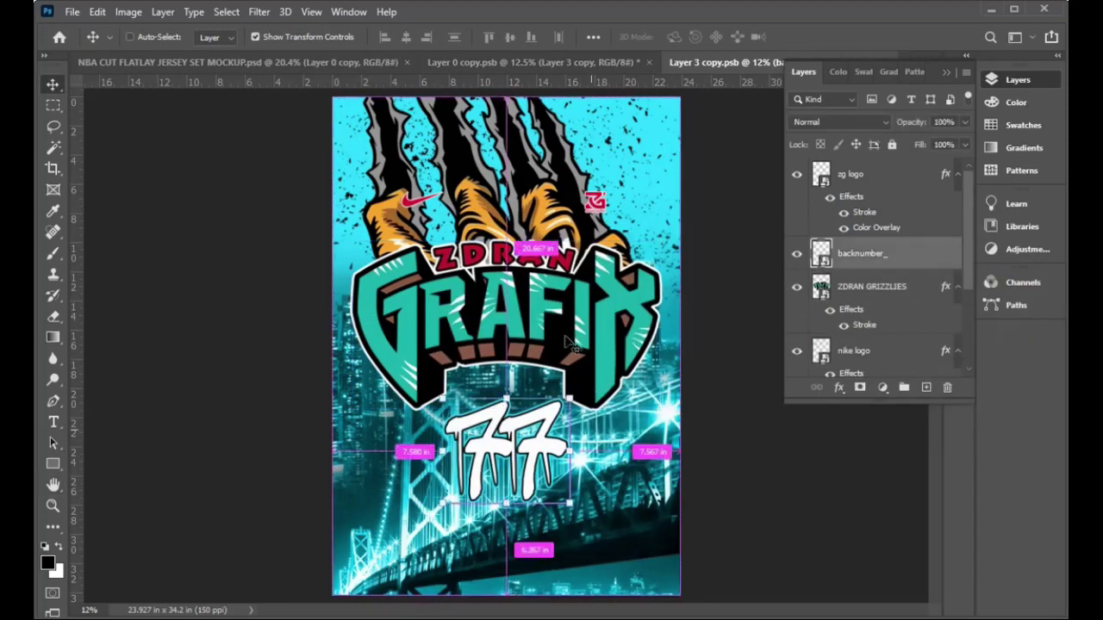
left_click(659, 259, "shift")
left_click_drag(657, 255, 635, 265)
left_click_drag(548, 328, 548, 293)
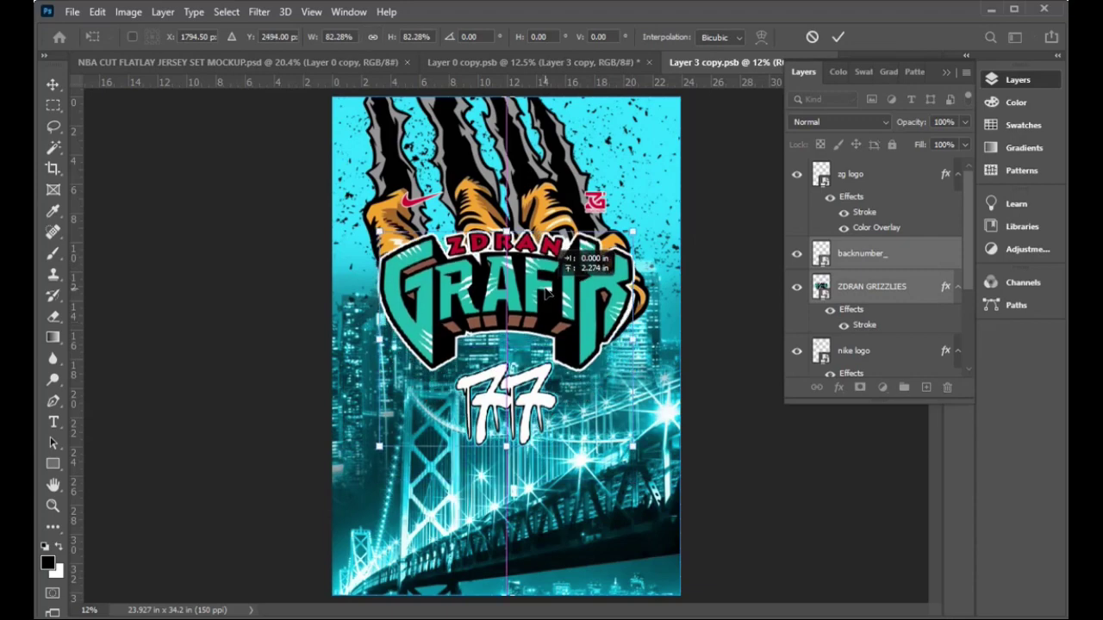
left_click(844, 35)
- Pick the Nike swoosh and GRAFIX logo on the canvas to check them
scroll(553, 157, "up", 3)
left_click(321, 231)
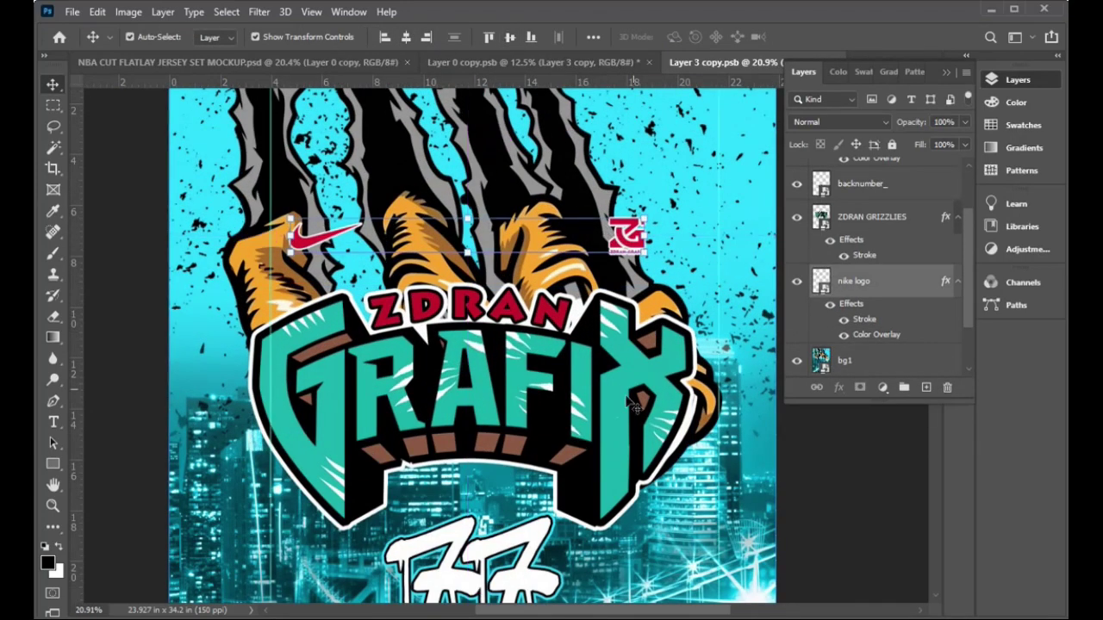
left_click(489, 320)
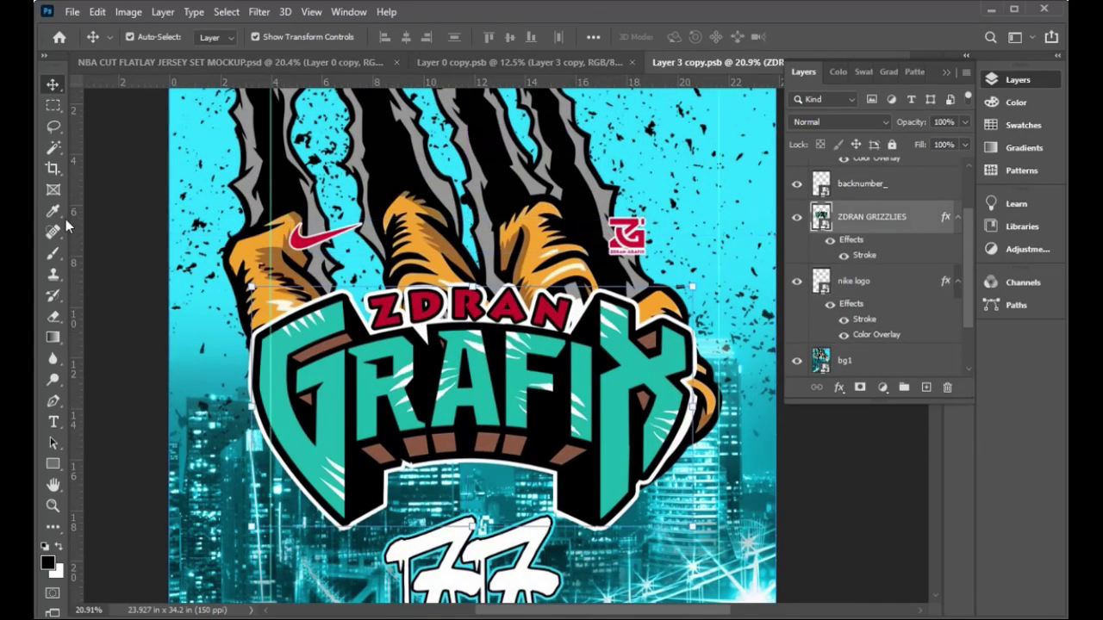
left_click(356, 244)
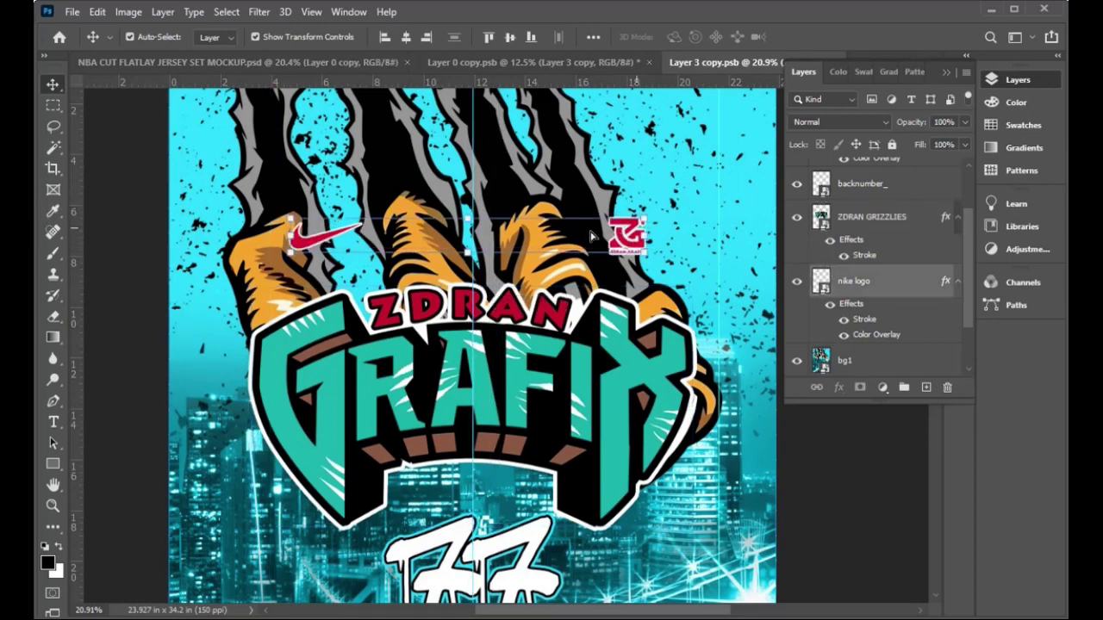
- Select the swoosh with the ZG logo and preview the front jersey mockup
left_click(628, 234, "shift")
left_click(629, 241)
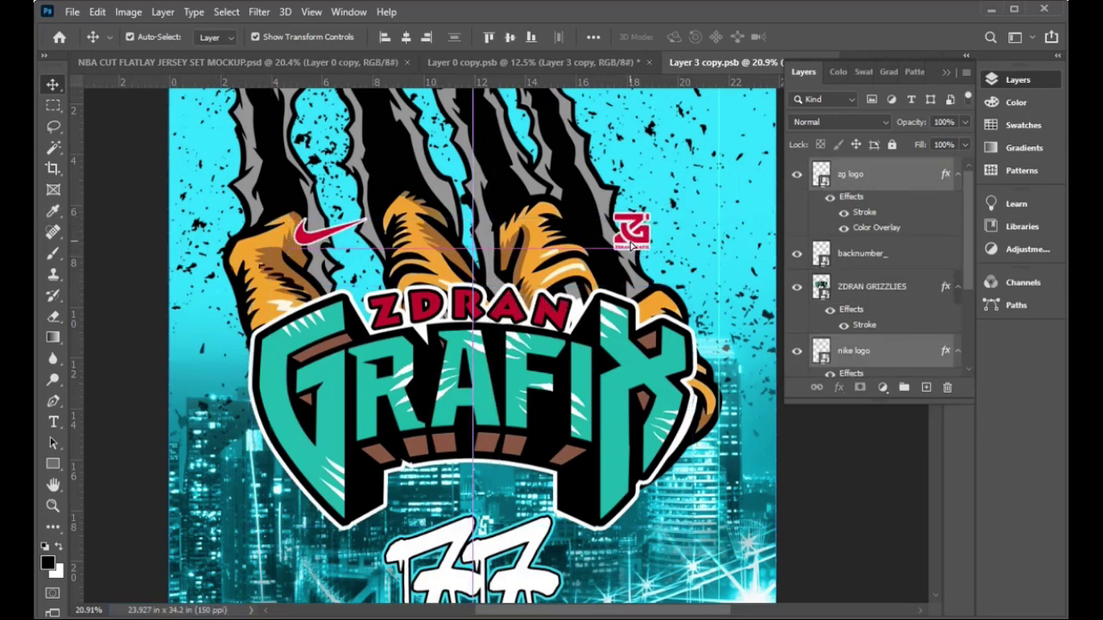
scroll(638, 362, "down", 2)
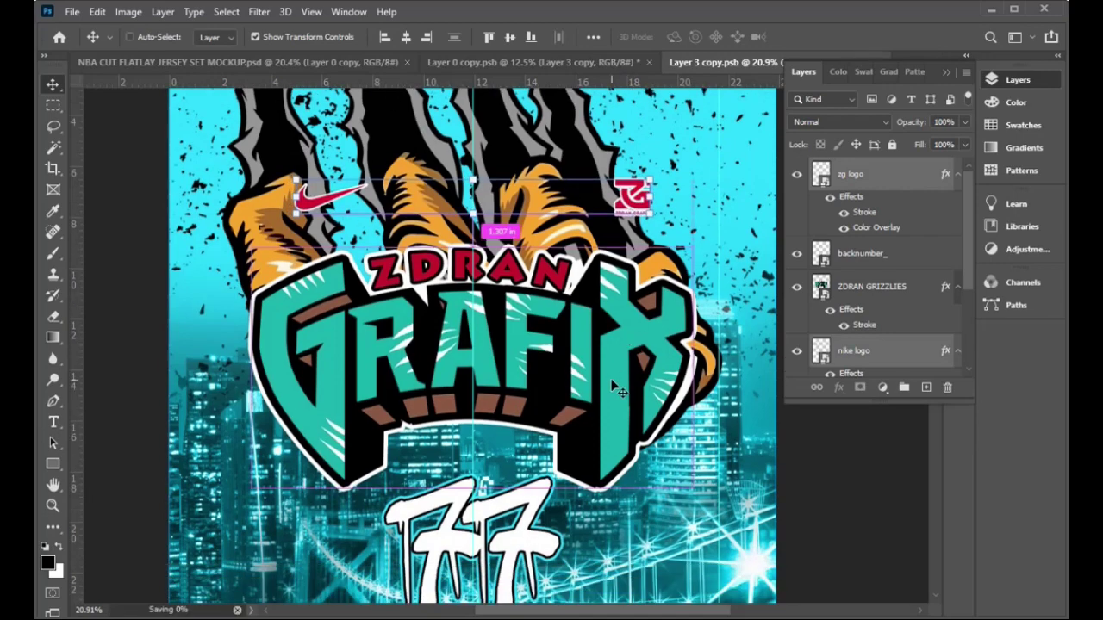
left_click(506, 63)
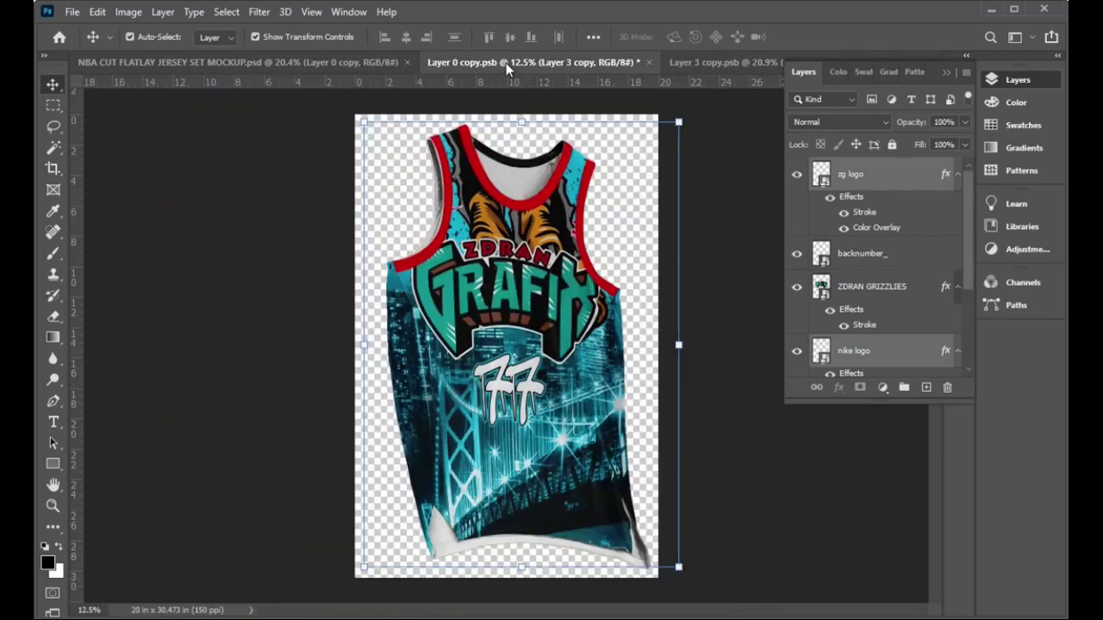
left_click(690, 62)
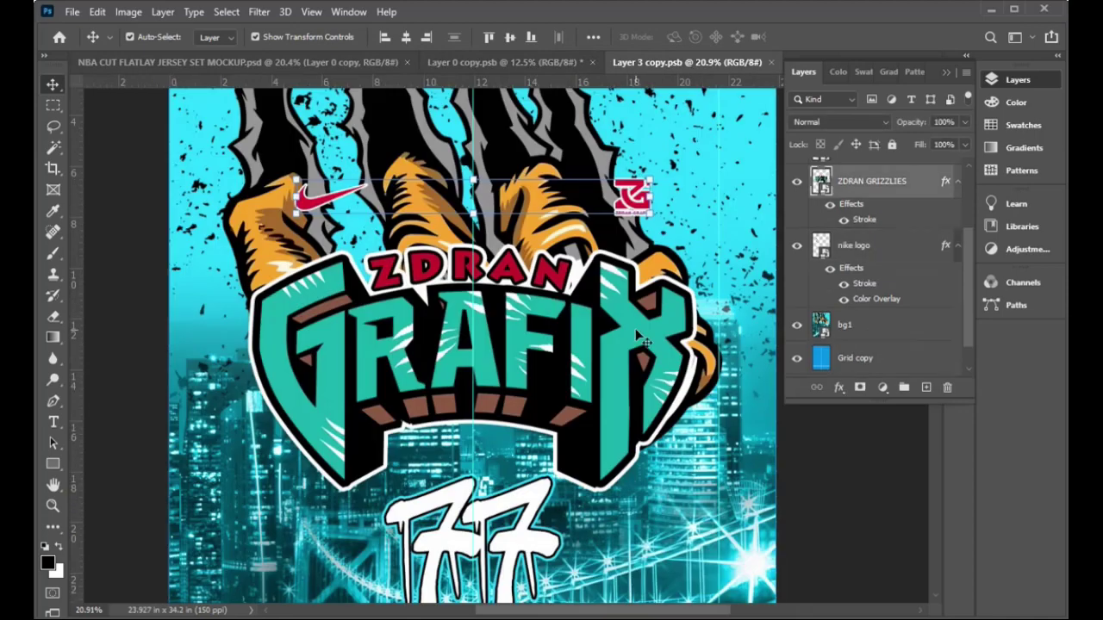
- Scale the GRAFIX logo to 87%, move the swoosh and ZG logo inward, and save
left_click_drag(692, 247, 648, 249)
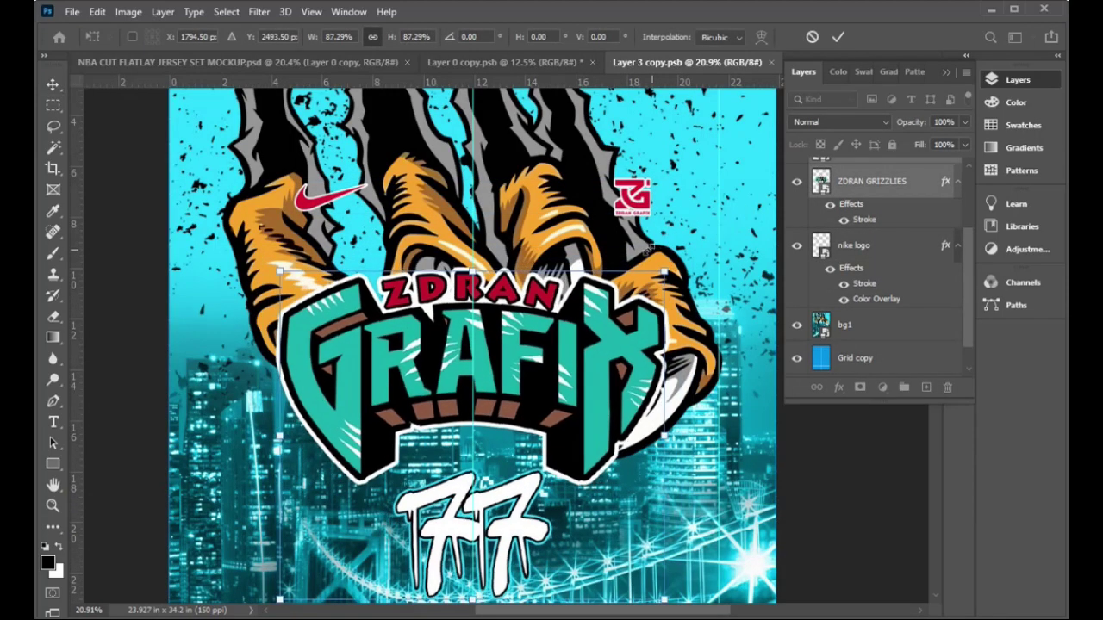
key("Return")
left_click_drag(322, 203, 337, 205)
left_click_drag(627, 205, 586, 205)
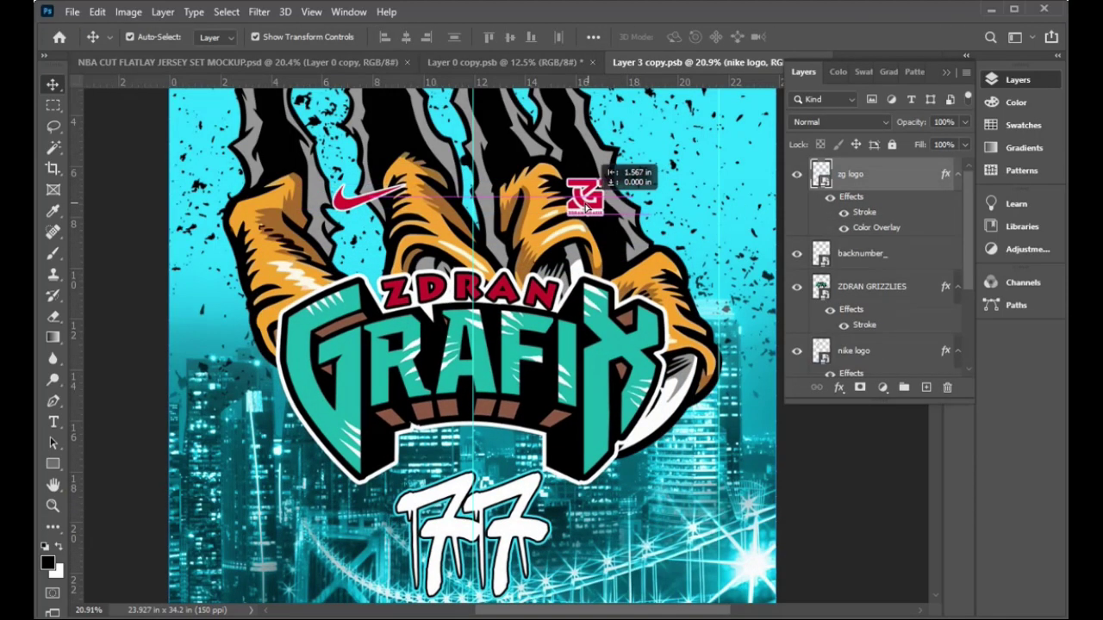
left_click_drag(351, 207, 362, 207)
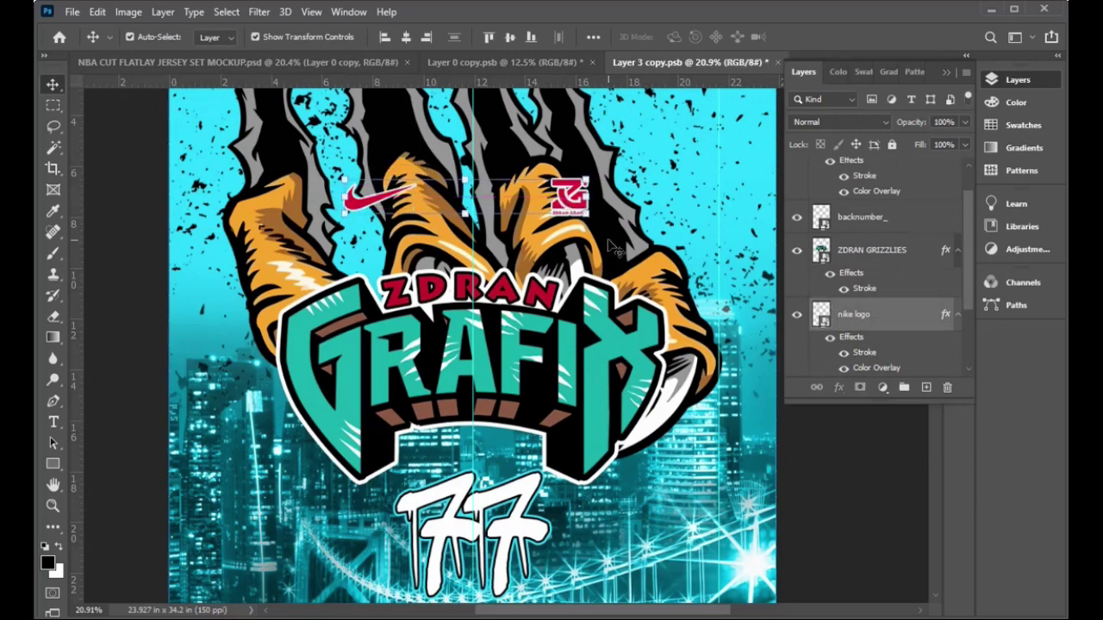
key("shift+Right")
key("shift+Right")
key("shift+Right")
key("shift+Right")
key("ctrl+s")
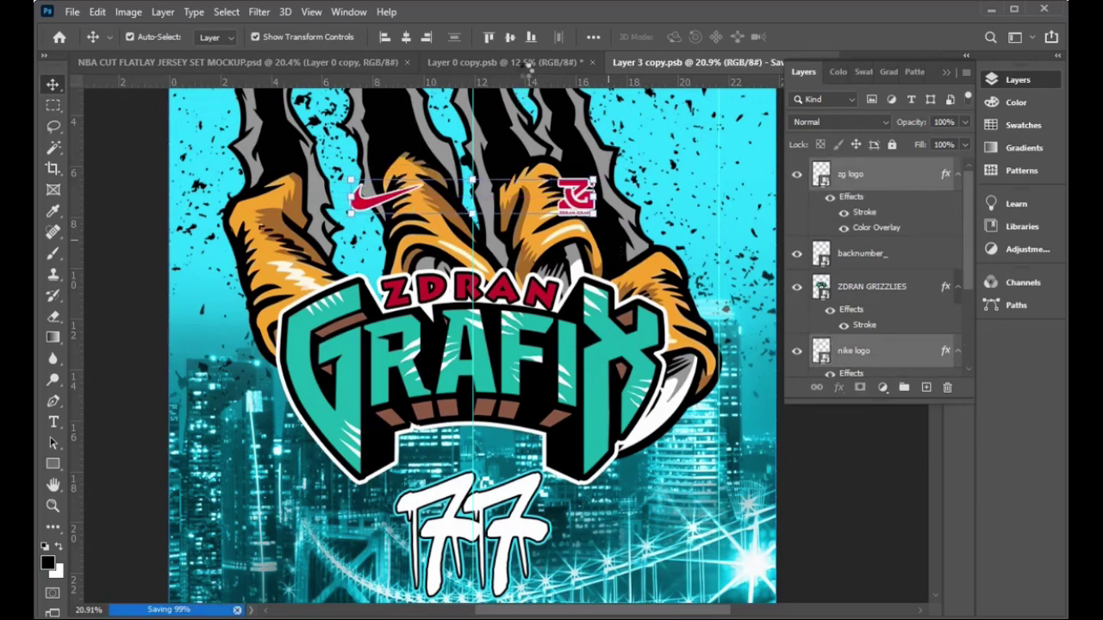
left_click(529, 64)
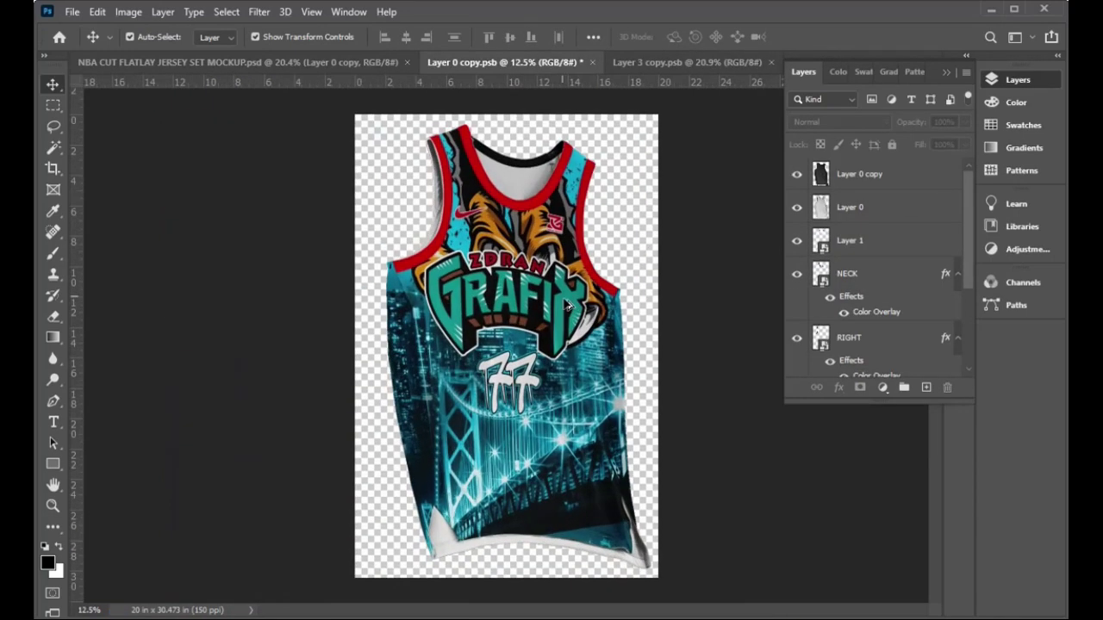
- Inspect the jersey layers, toggling Layer 1 and selecting BASE, LEFT, RIGHT and NECK
scroll(560, 246, "up", 1)
left_click(862, 174)
scroll(879, 321, "down", 3)
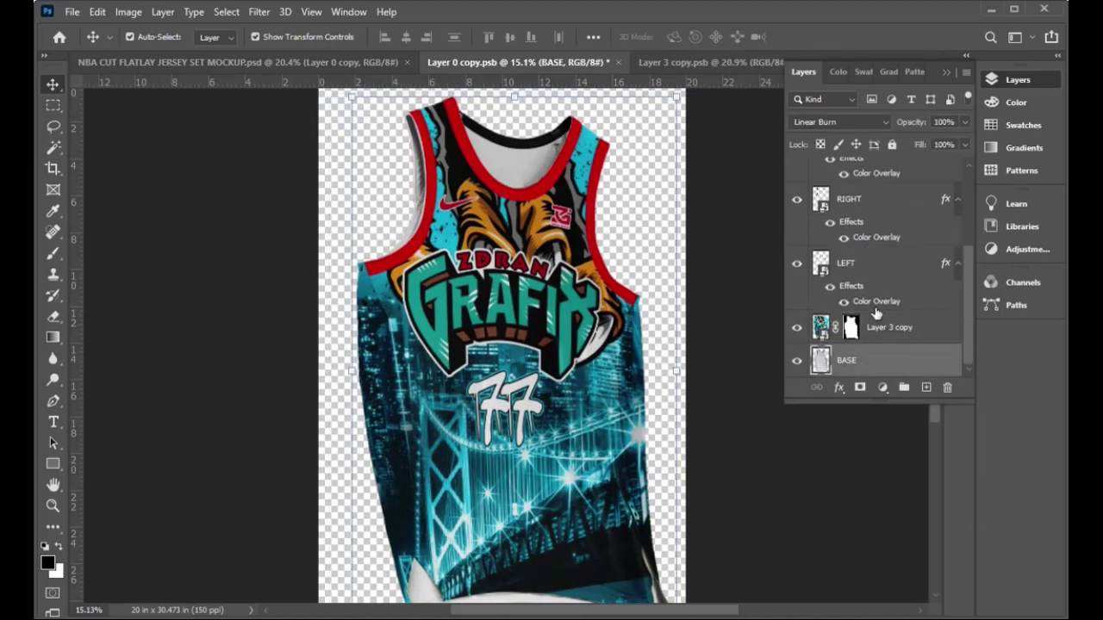
scroll(881, 276, "up", 3)
left_click(881, 240)
left_click(798, 231)
left_click(798, 228)
scroll(892, 293, "down", 3)
left_click(871, 367)
scroll(862, 336, "up", 1)
left_click(883, 301)
left_click(875, 240)
left_click(897, 192)
scroll(904, 215, "up", 1)
scroll(831, 219, "up", 2)
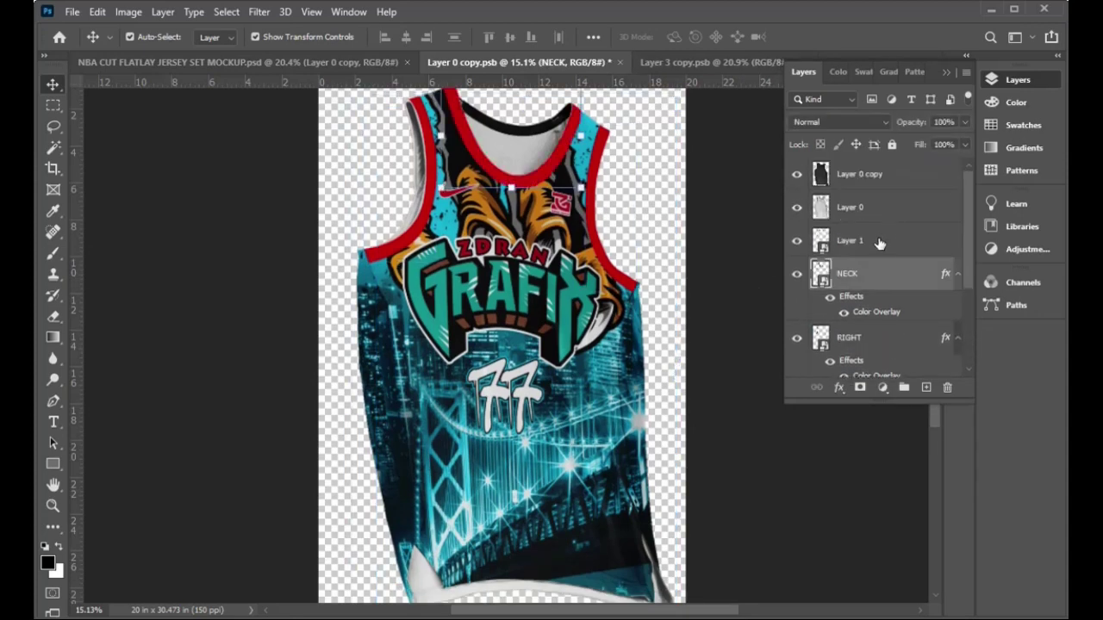
- Try white for Layer 1's colour overlay but cancel, keeping it red
double_click(878, 241)
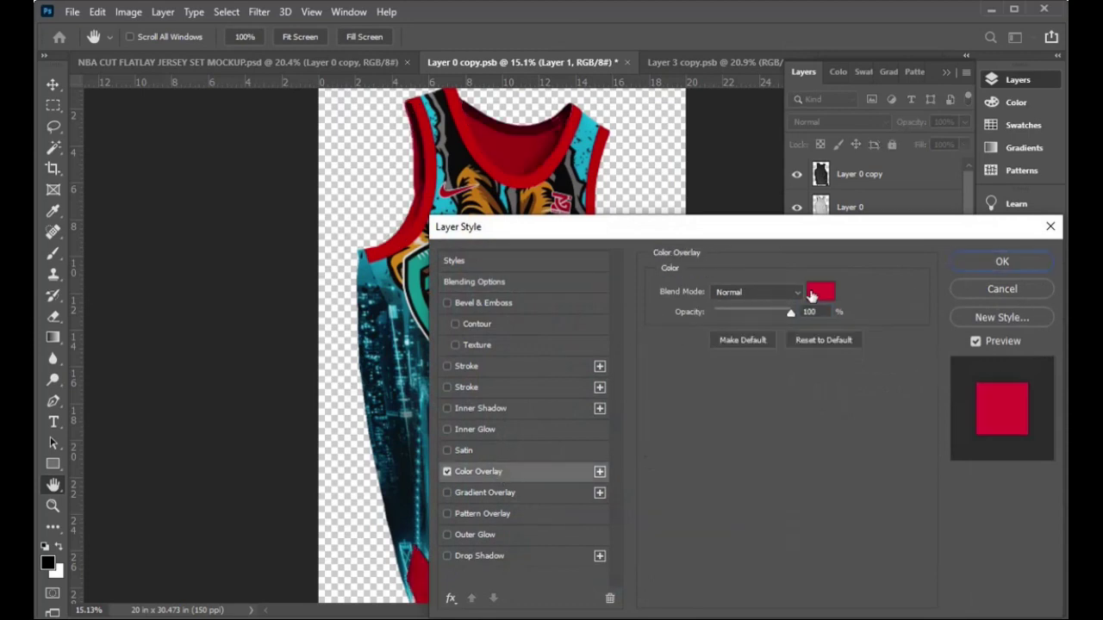
left_click(819, 292)
left_click(599, 257)
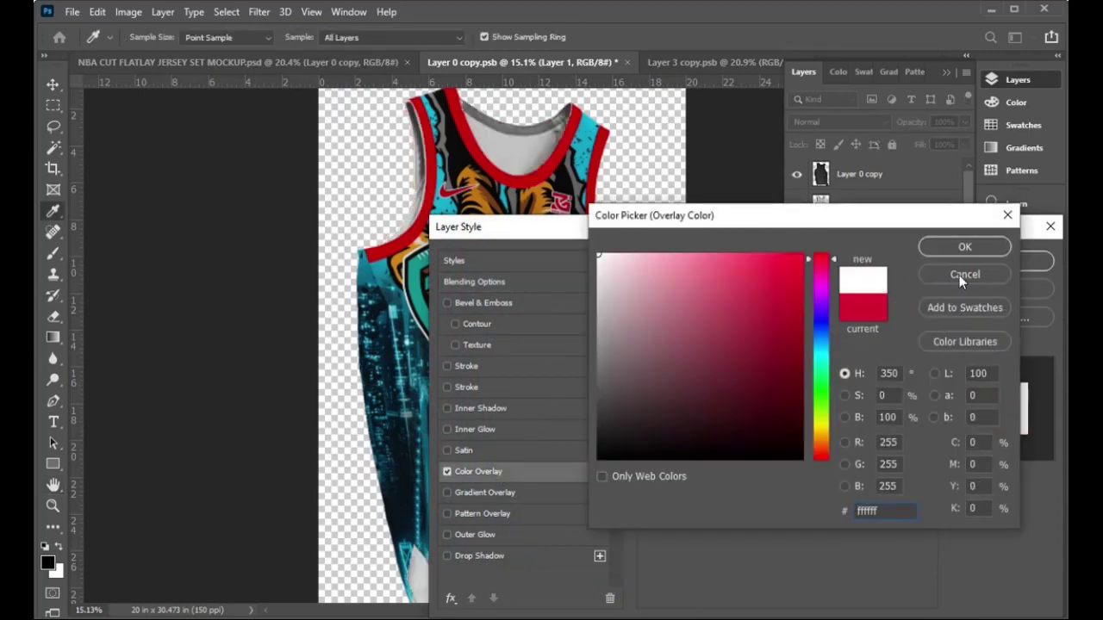
left_click(959, 275)
left_click(1024, 288)
key("ctrl+t")
left_click(786, 37)
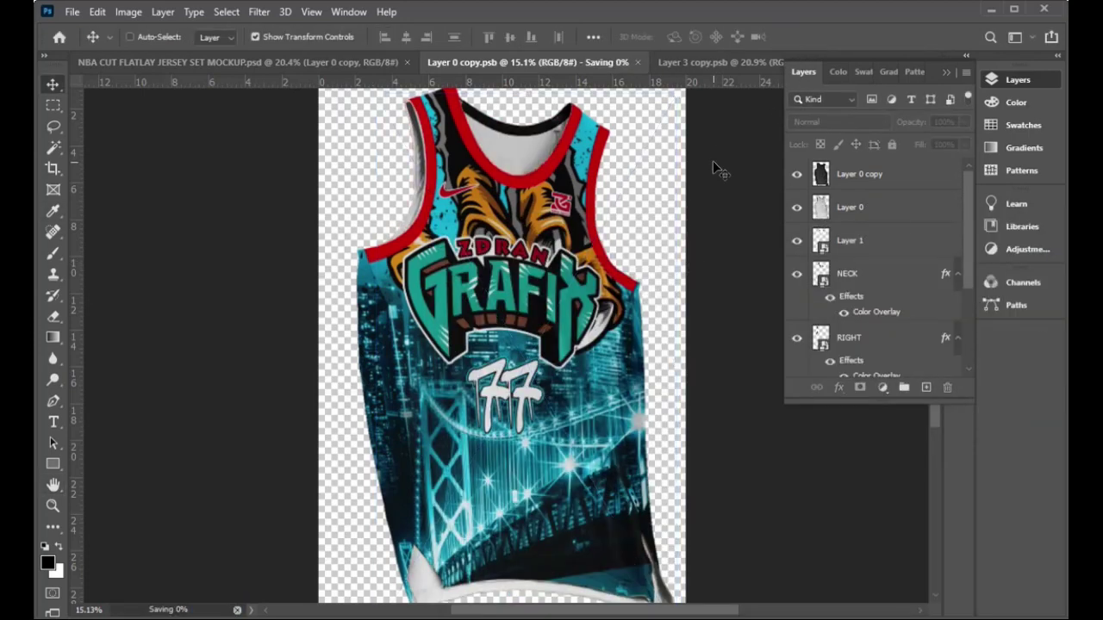
- Save and close the Layer 3 copy.psb and Layer 0 copy.psb files
left_click(686, 64)
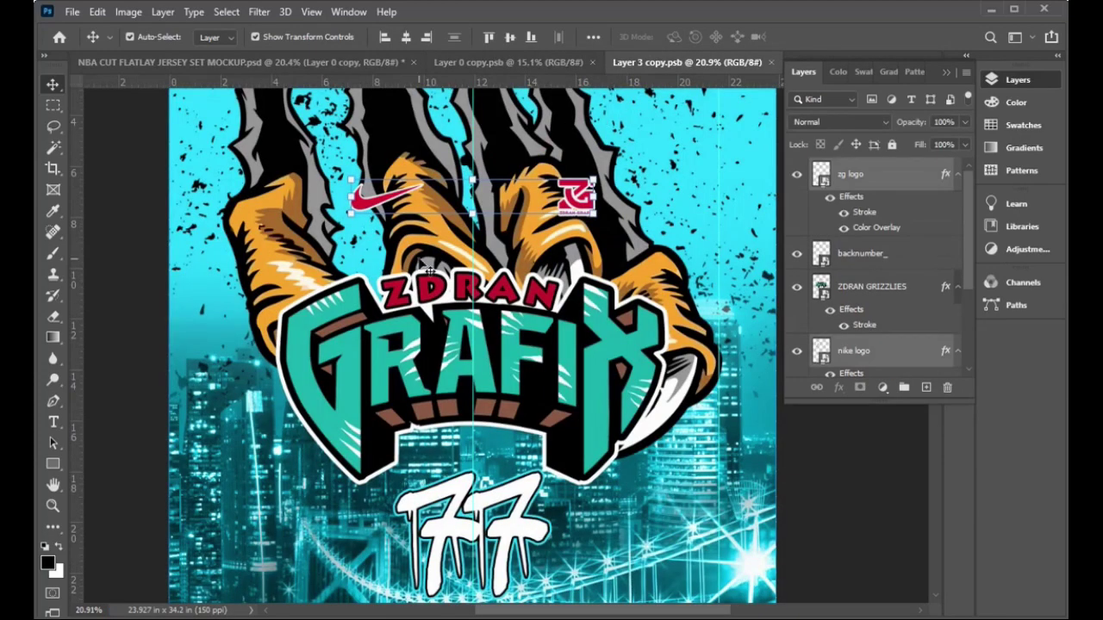
key("ctrl+w")
key("ctrl+s")
key("ctrl+w")
left_click(428, 315, "ctrl")
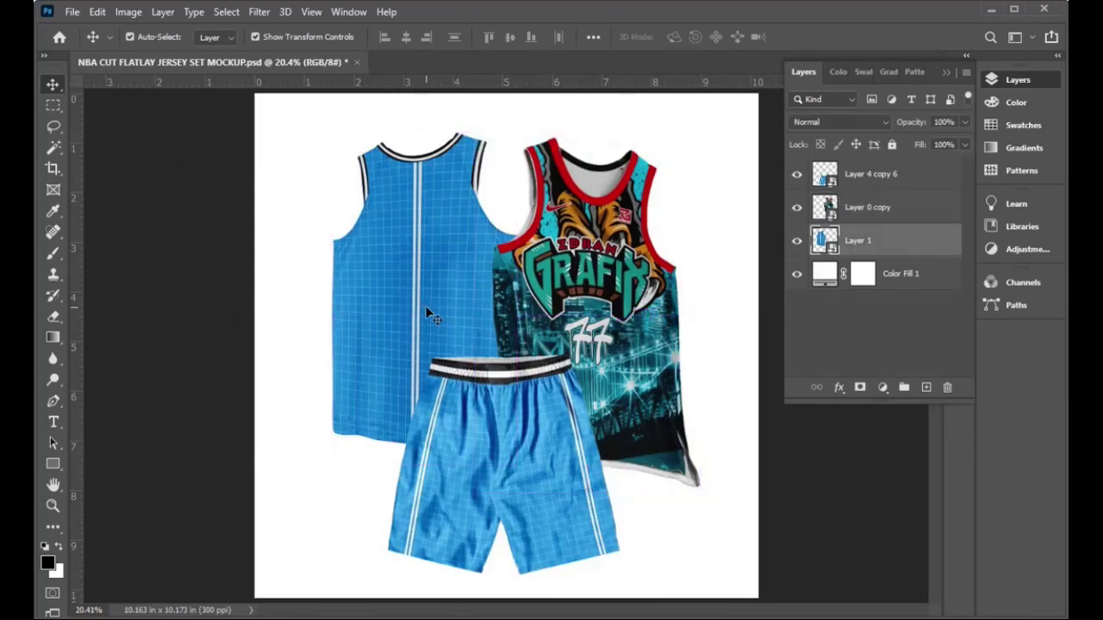
- Open the back jersey's artwork and inspect the Rectangle 2 layer's effects
double_click(825, 241)
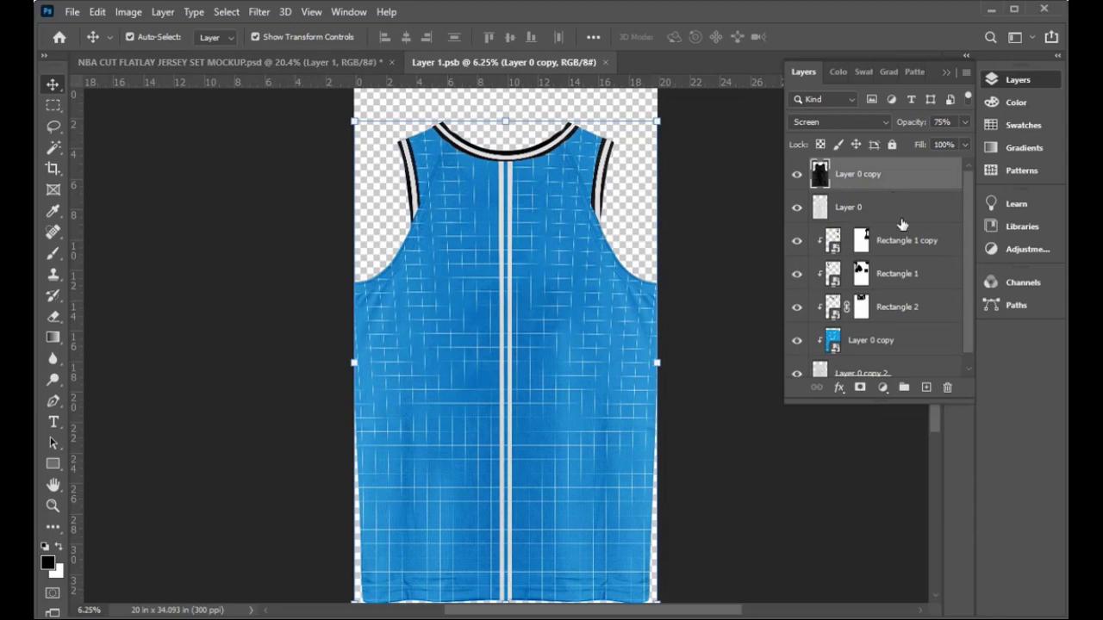
scroll(896, 276, "down", 1)
left_click(899, 294)
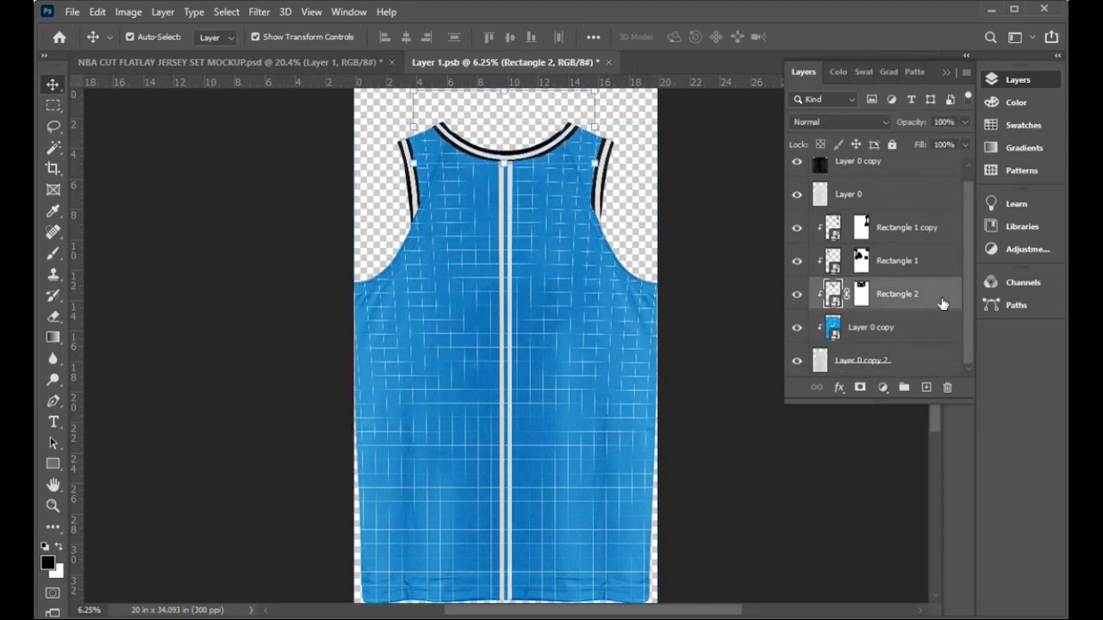
double_click(942, 304)
left_click(1038, 288)
- Open the neckline stripe artwork and toggle its stripe layers' visibility
double_click(838, 298)
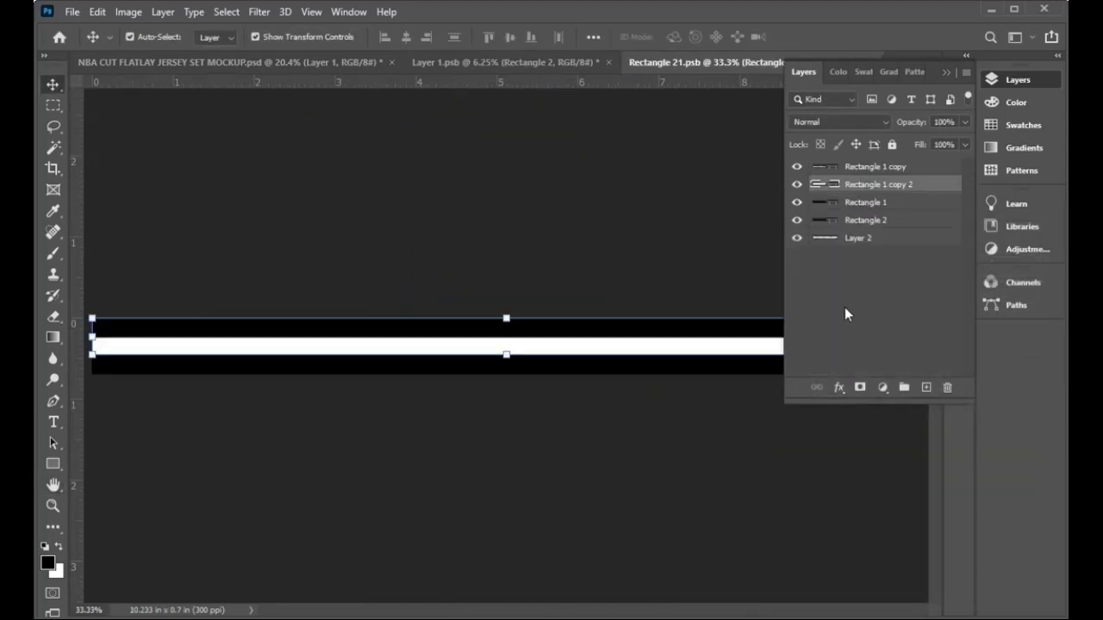
left_click(901, 167)
left_click(868, 184)
left_click(854, 202)
left_click(852, 220)
left_click_drag(796, 167, 796, 209)
left_click(796, 219)
left_click(797, 219)
- Fill the Rectangle 21 stripe layer with #ff0000, then save and close the stripe artwork
double_click(832, 221)
type("ff0000")
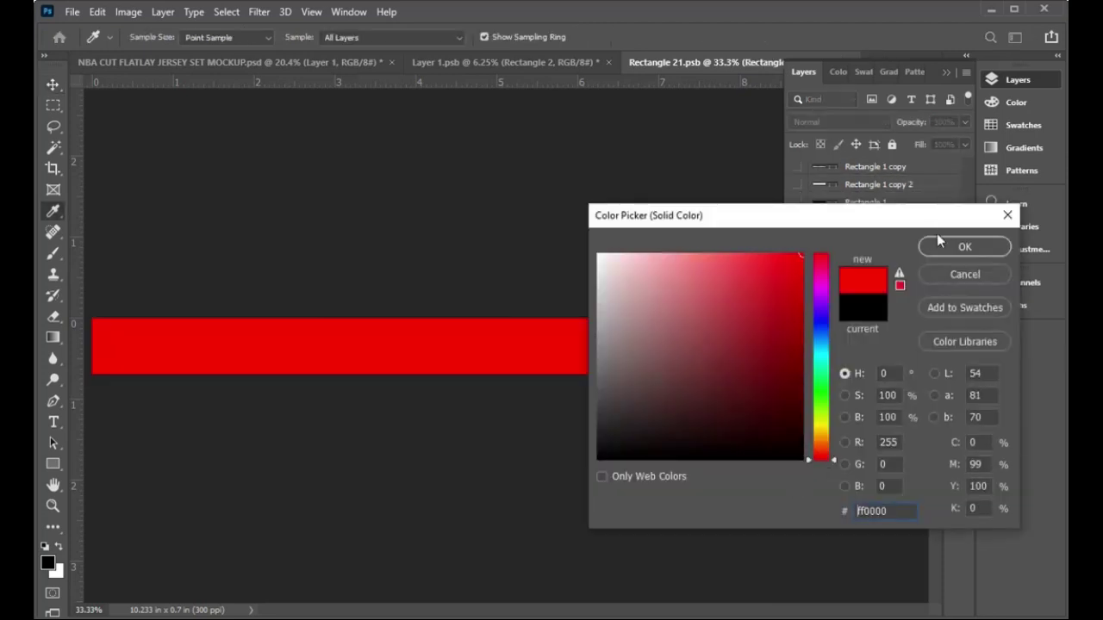
left_click(964, 247)
key("v")
key("ctrl+s")
key("ctrl+w")
- Add a red Color Overlay to the Rectangle 1 copy armhole trim
left_click(894, 189)
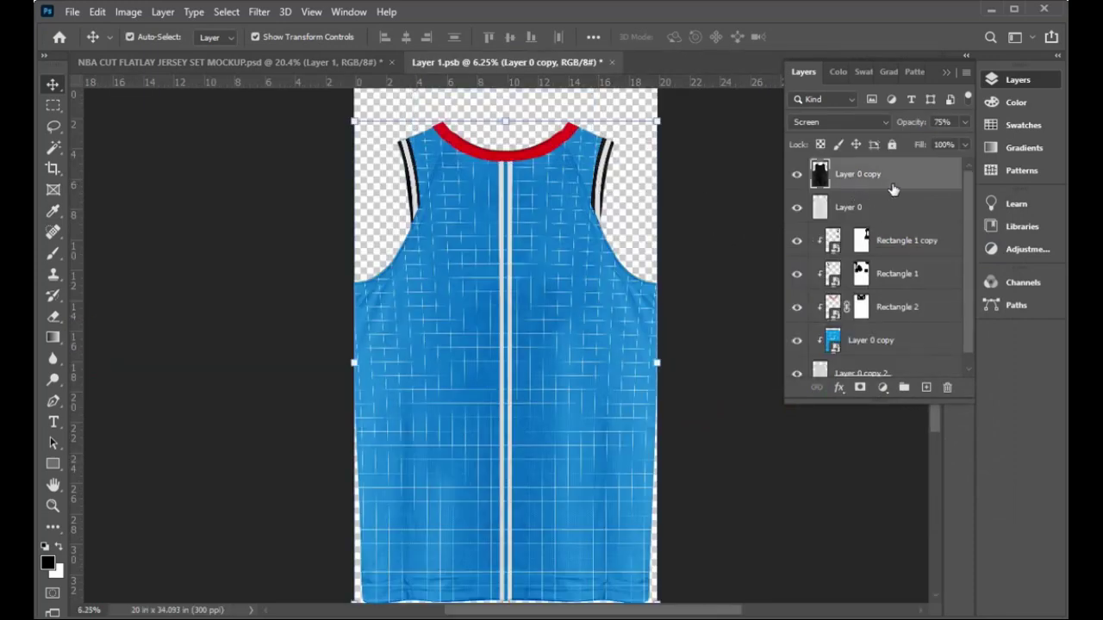
left_click(937, 252)
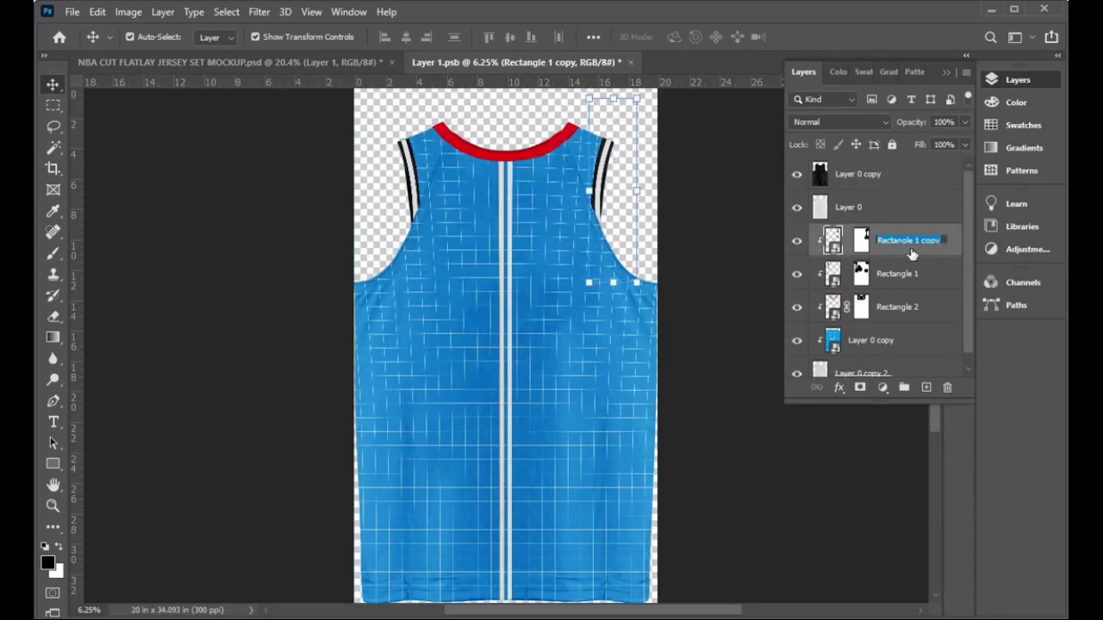
double_click(951, 255)
left_click(448, 468)
key("Return")
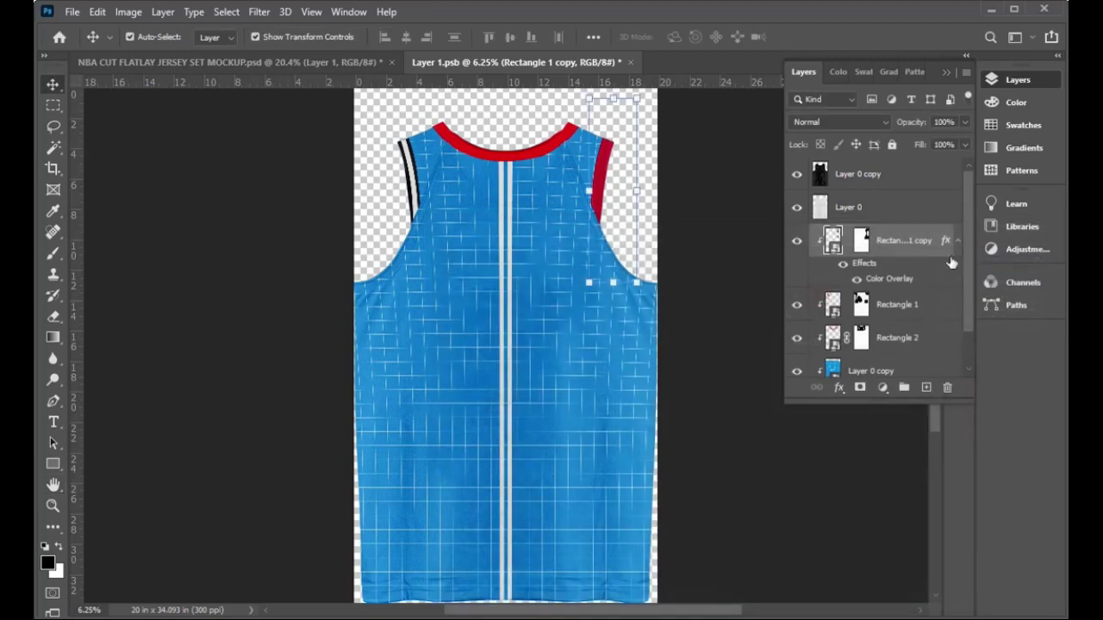
- Open the blue Layer 0 copy artwork and select playername_, bg1, bg2 and bg3 to bring in
left_click(721, 288)
double_click(690, 284)
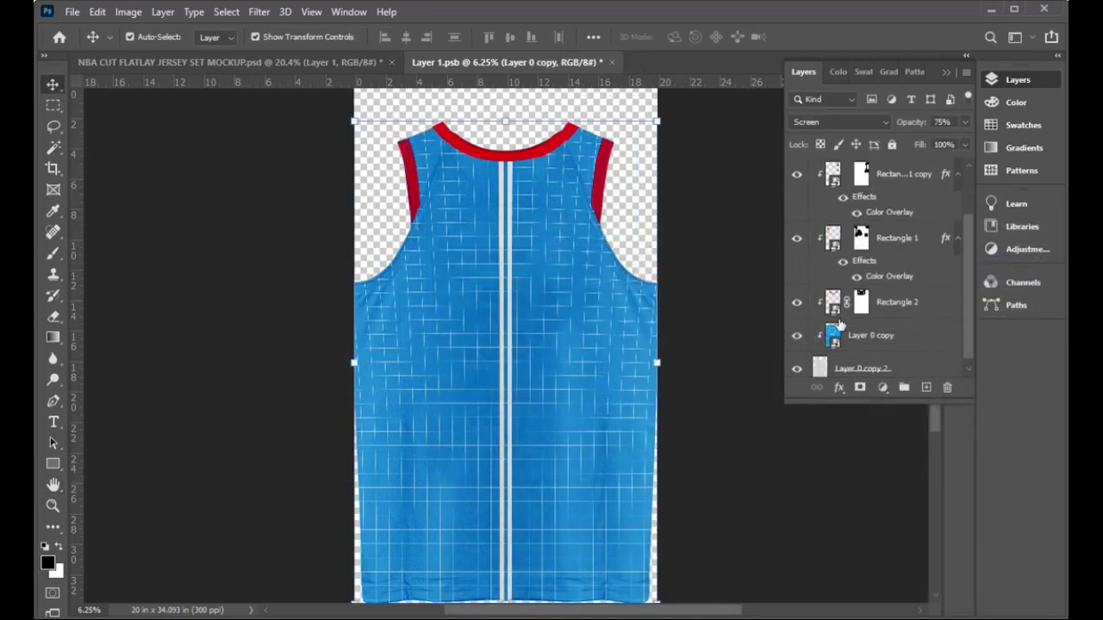
left_click(332, 509)
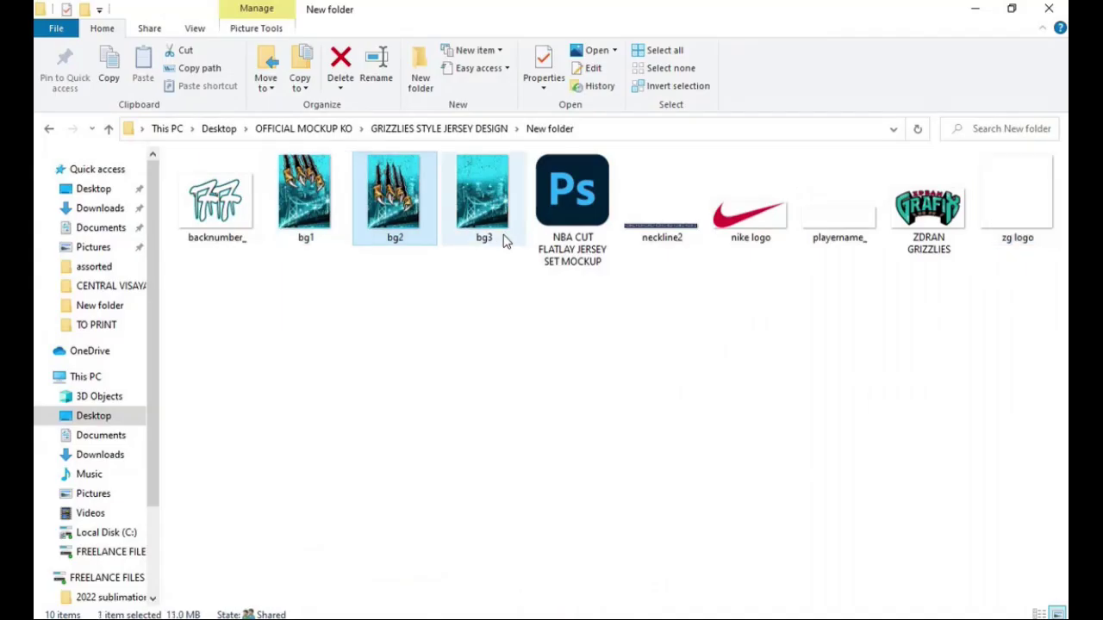
left_click(812, 232)
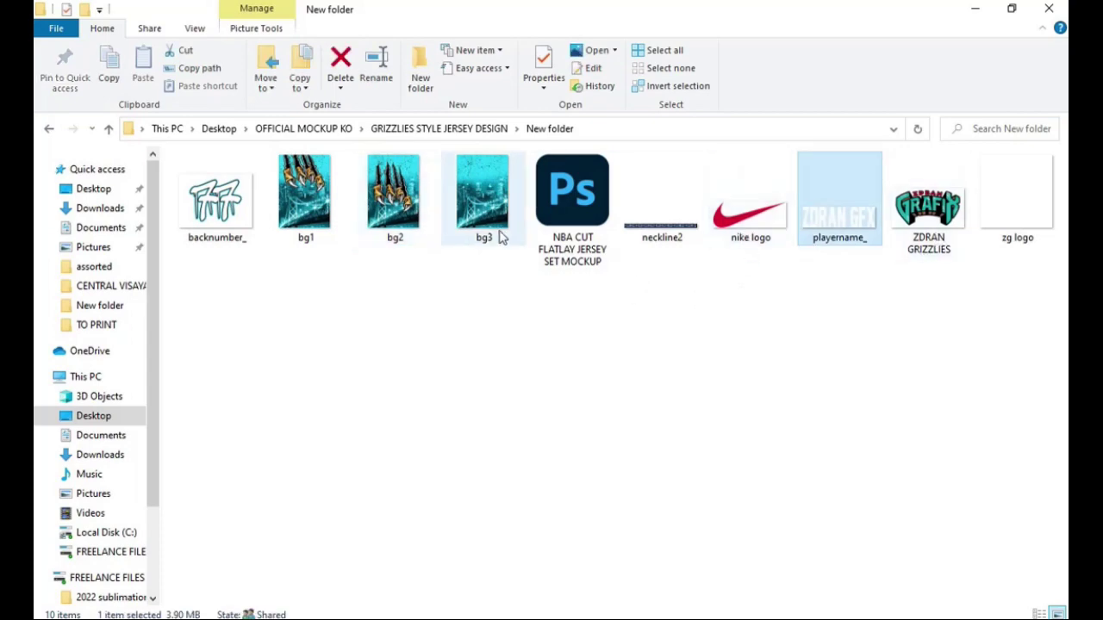
left_click(483, 198, "ctrl")
left_click(394, 198, "ctrl")
left_click(293, 242, "ctrl")
left_click_drag(285, 246, 422, 603)
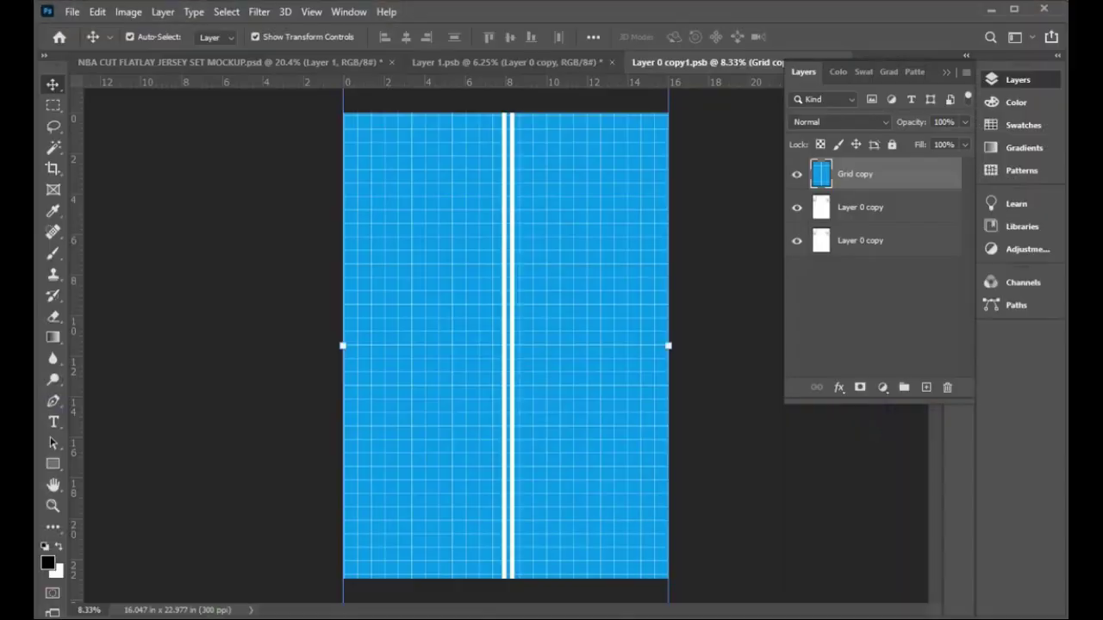
- Place the backnumber, bg3, player name and logo images, then delete the bg3 layer
left_click_drag(422, 602, 288, 590)
left_click(289, 590)
left_click_drag(217, 194, 443, 426)
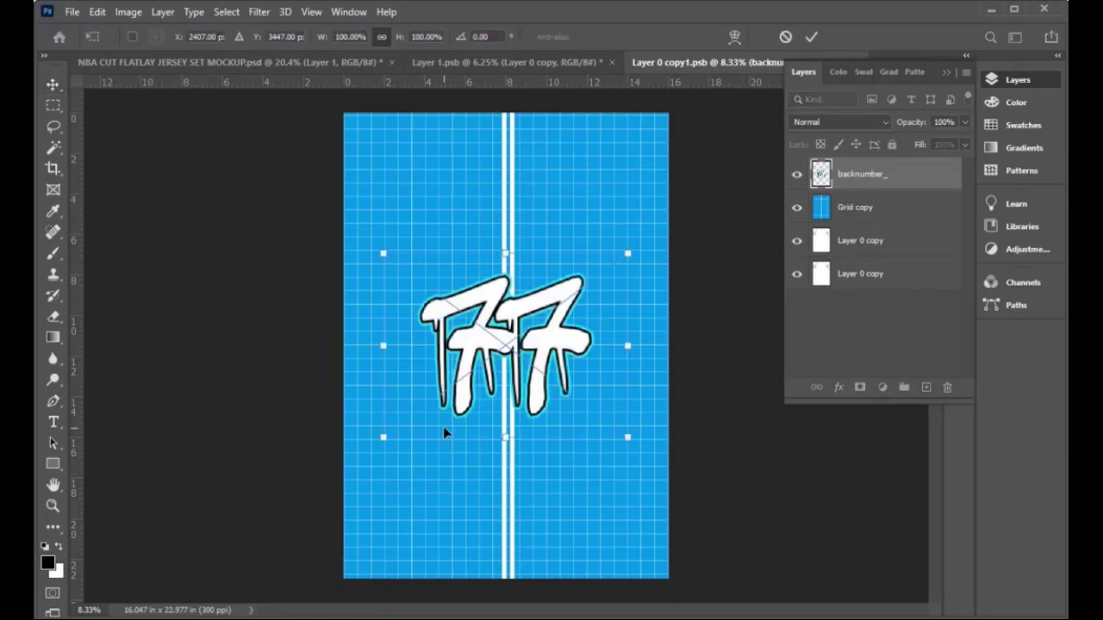
left_click(812, 38)
left_click(813, 38)
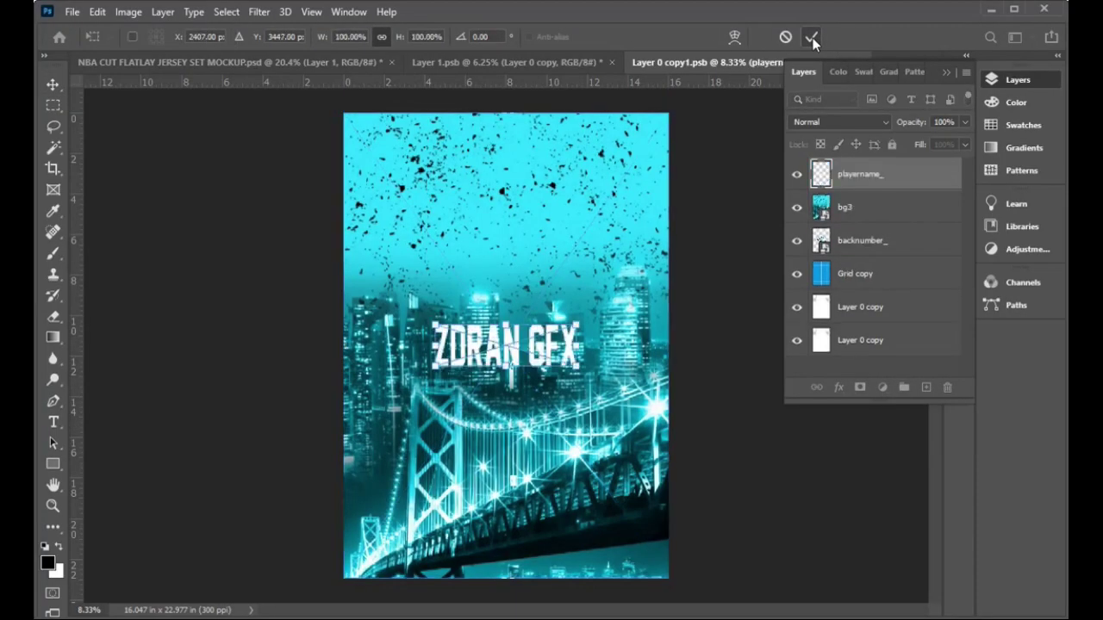
left_click(813, 38)
left_click(813, 37)
left_click(861, 240)
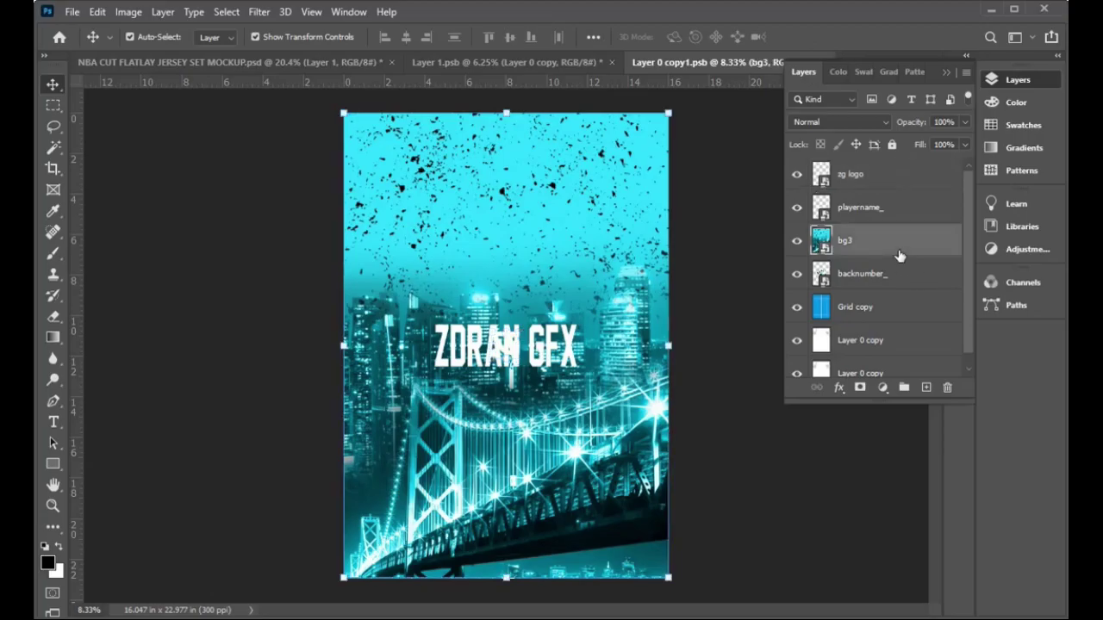
key("Delete")
- Place bg2 claws beneath the backnumber and arrange the zg logo, 77 and player name on it
left_click(289, 591)
left_click_drag(389, 184, 609, 345)
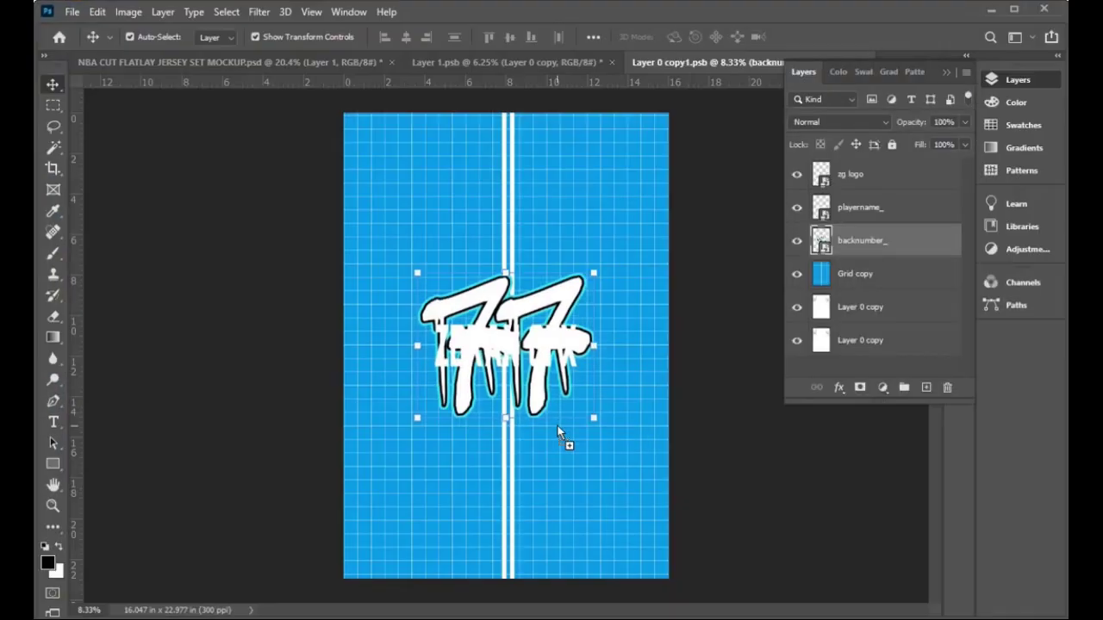
left_click(810, 38)
left_click_drag(861, 241, 862, 278)
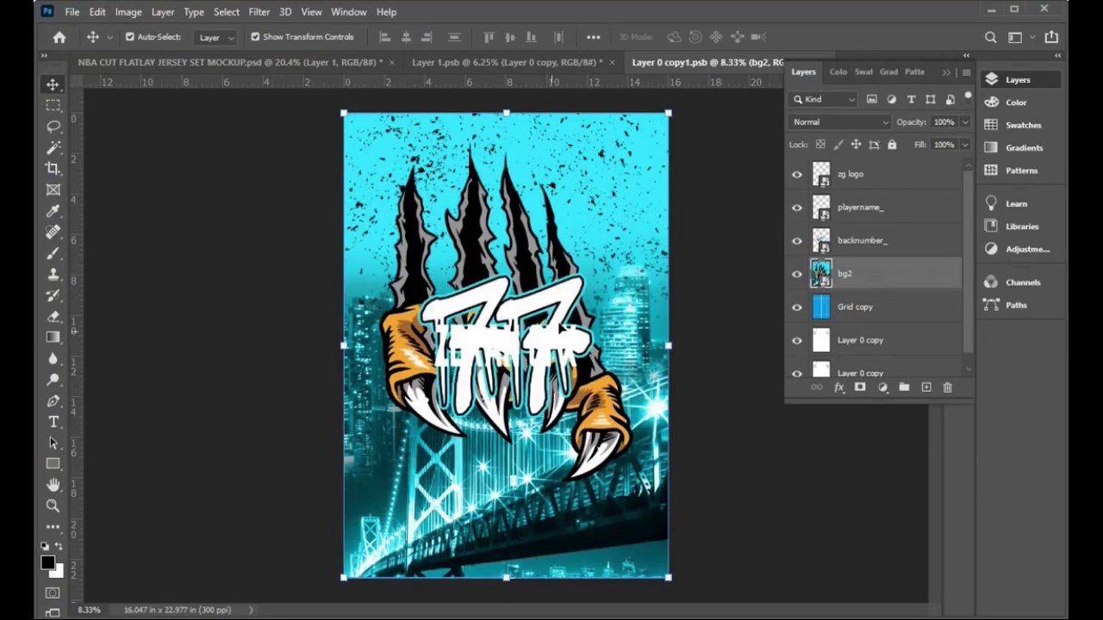
left_click_drag(512, 347, 522, 182)
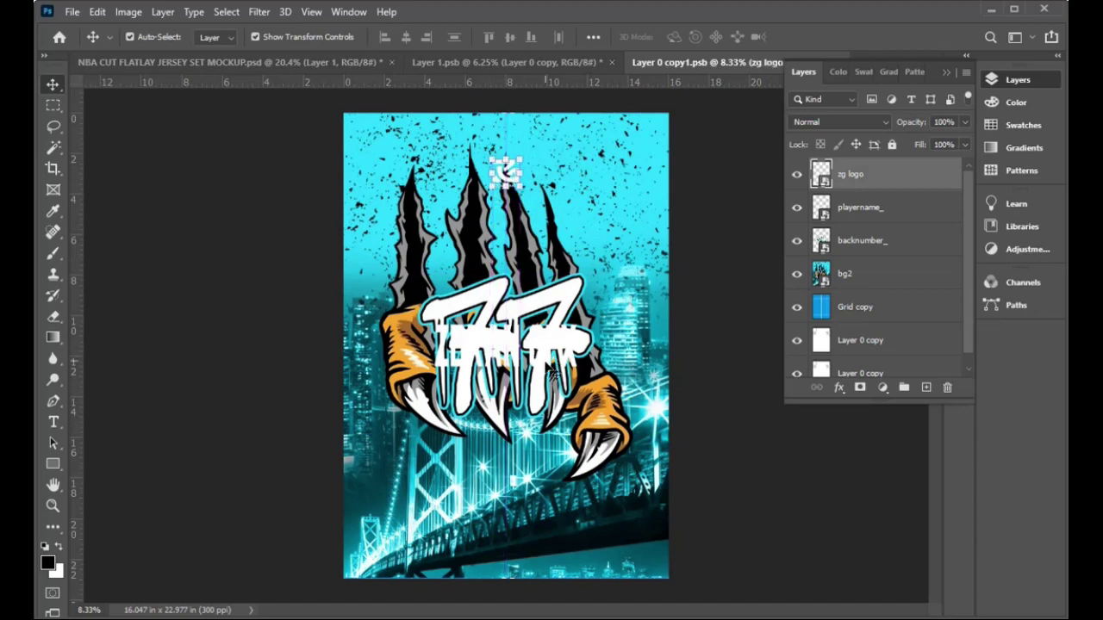
left_click_drag(558, 367, 557, 448)
mouse_move(517, 353)
left_mouse_down()
mouse_move(517, 237)
mouse_move(549, 366)
mouse_move(552, 297)
left_mouse_up()
left_click(730, 297)
- Give the zg logo a red Color Overlay and white Stroke, copy them to the player name, and save
double_click(909, 178)
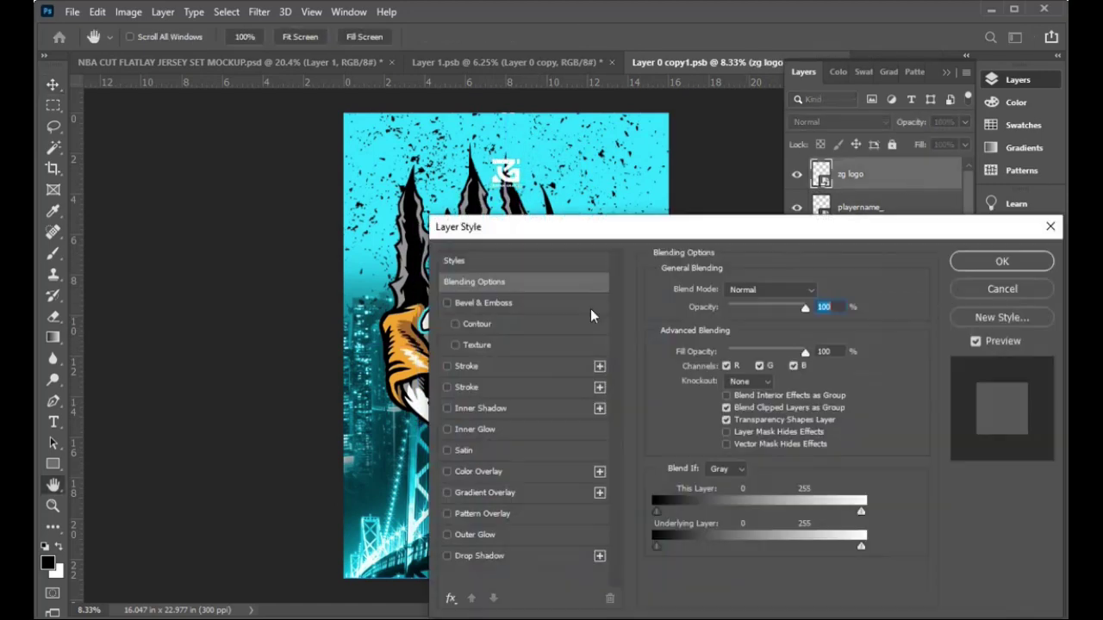
left_click(509, 472)
left_click(483, 368)
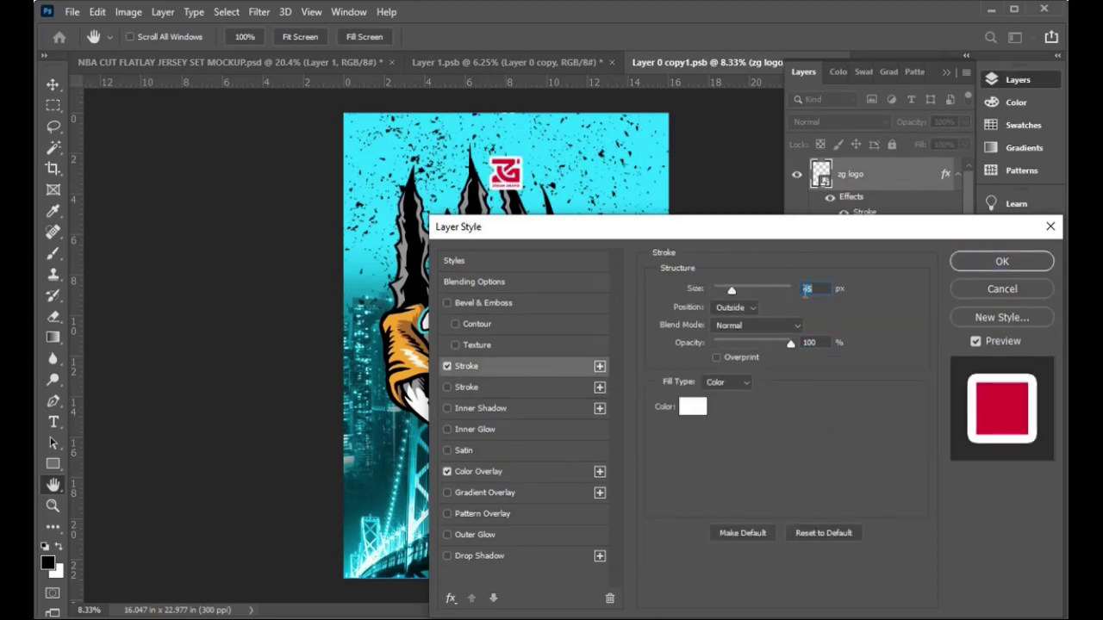
left_click(1033, 266)
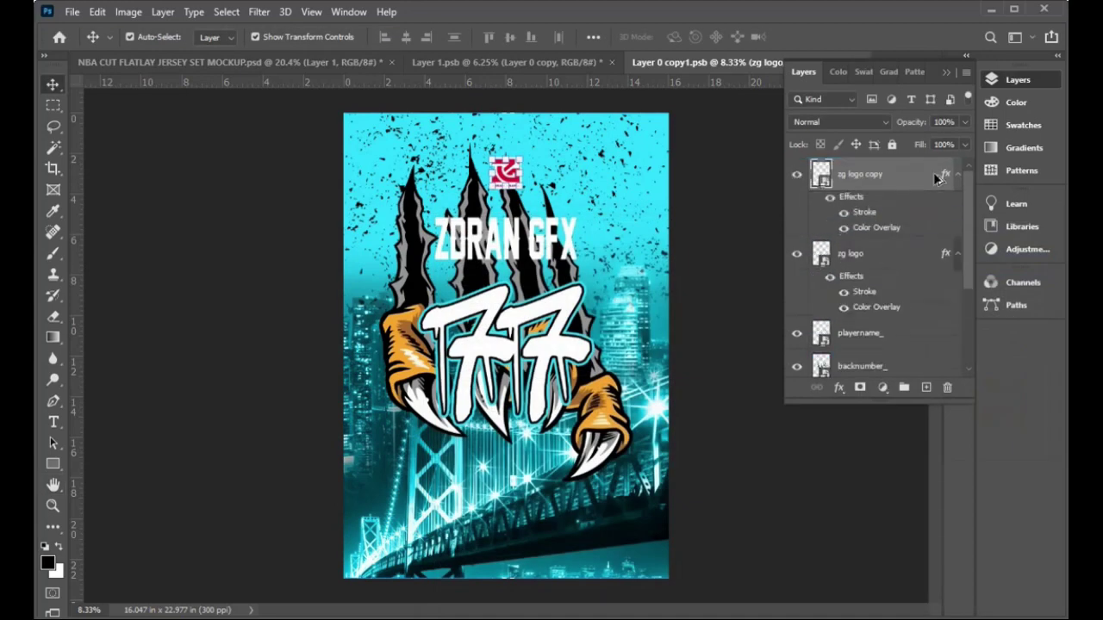
left_click_drag(926, 264, 928, 256)
left_click(541, 241)
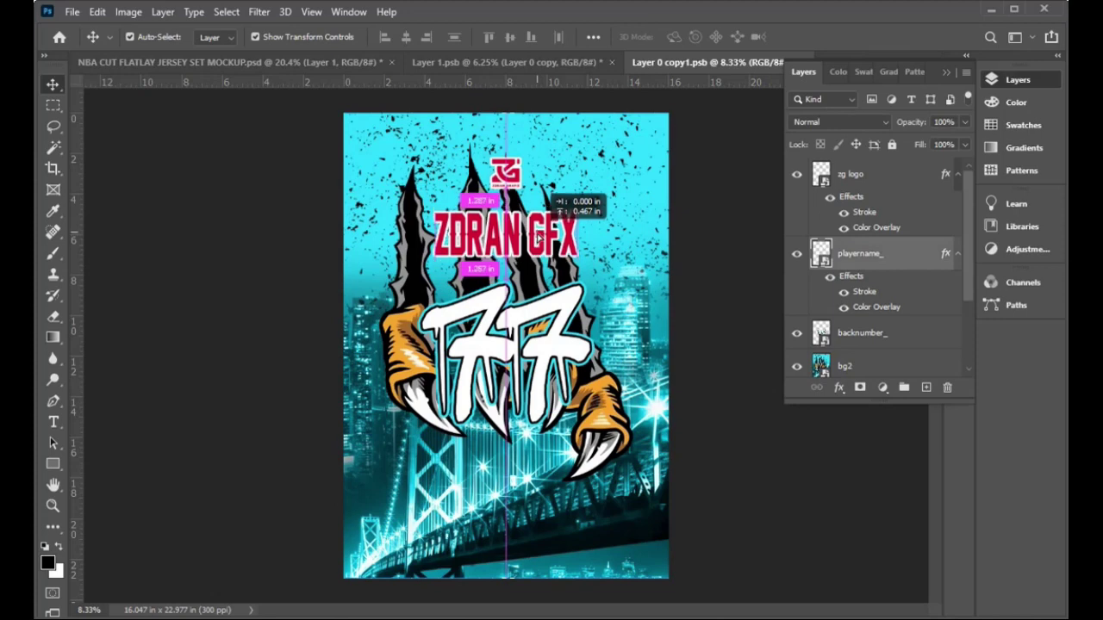
left_click(564, 312)
key("ctrl+s")
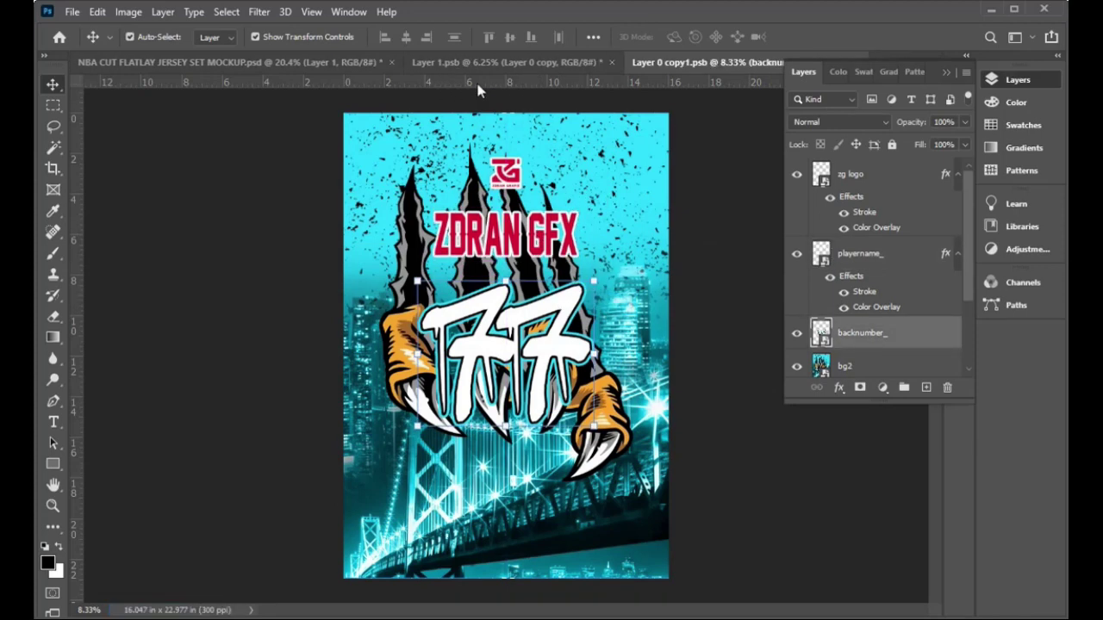
- Shrink the logo and player name narrower with Free Transform
left_click(457, 62)
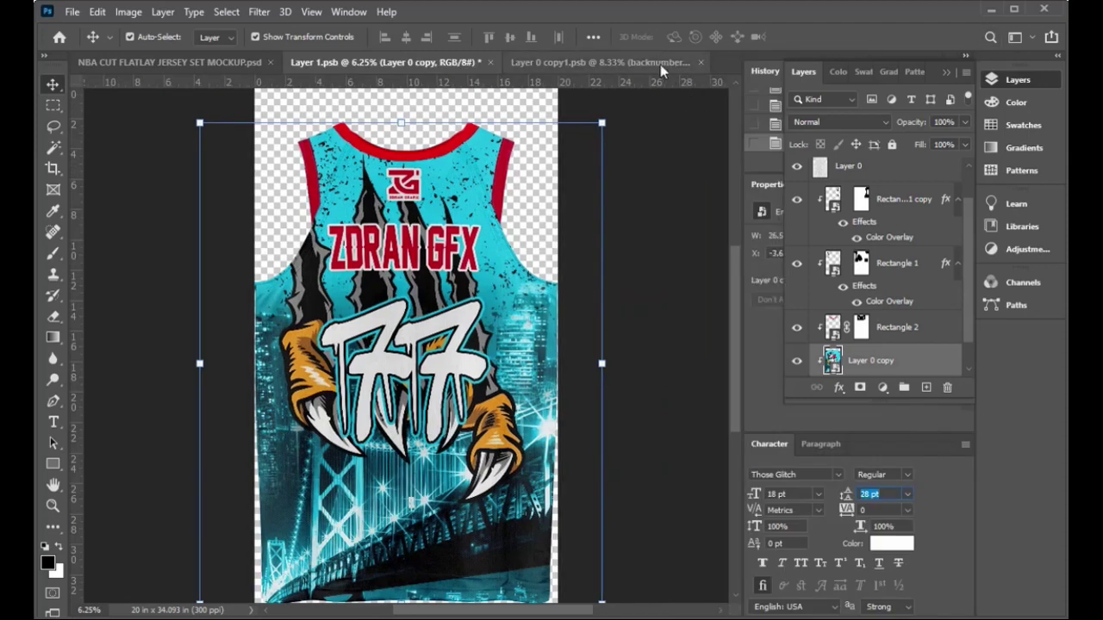
left_click(660, 64)
left_click(965, 56)
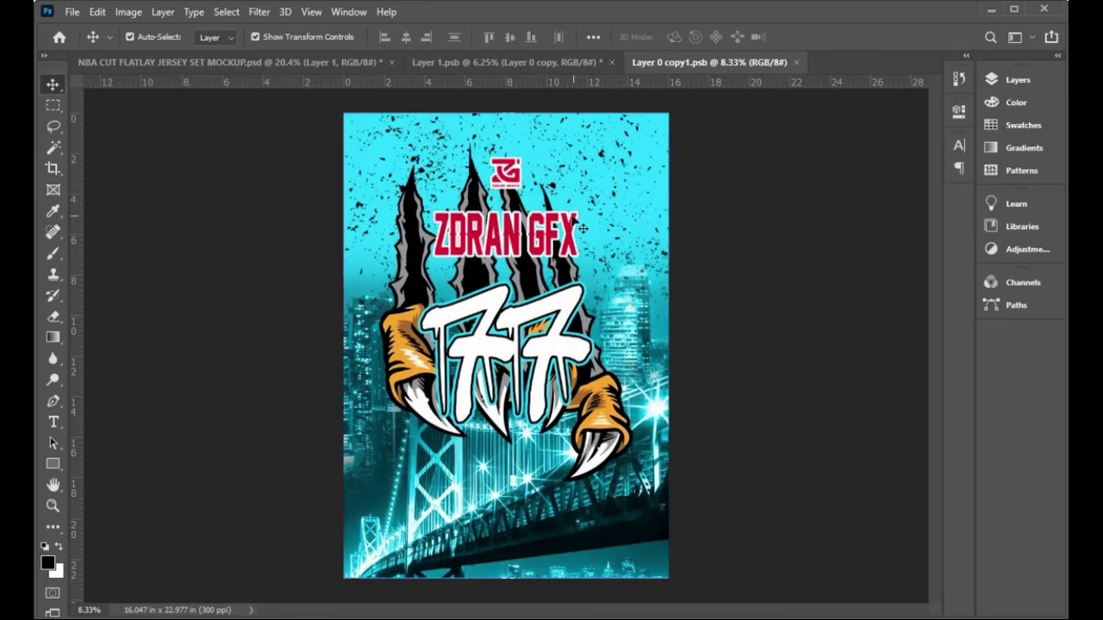
scroll(726, 239, "up", 2)
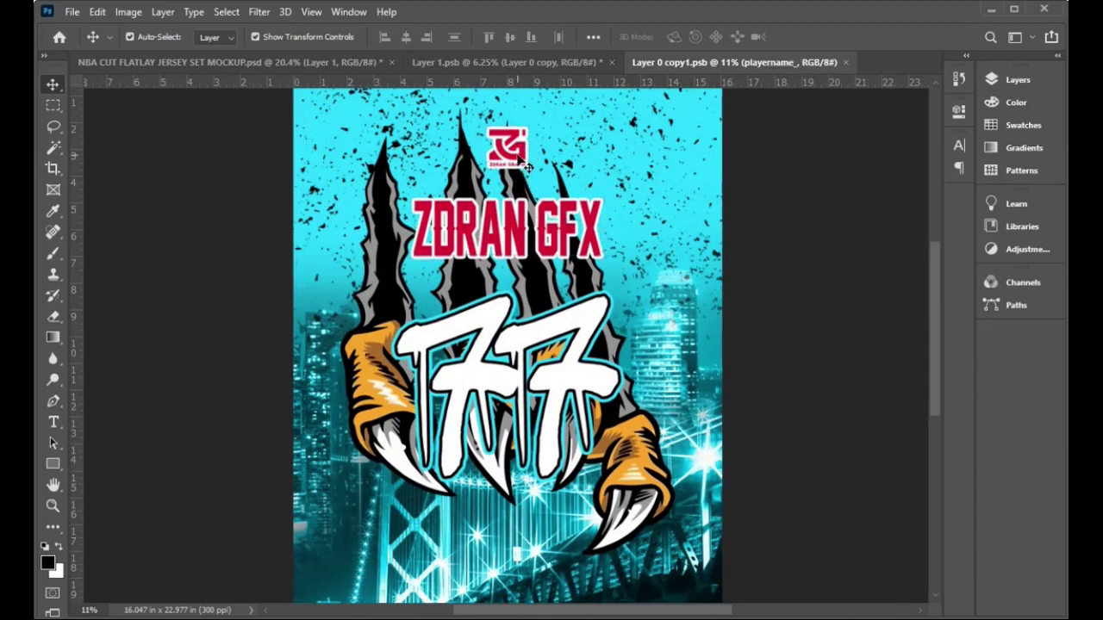
key("ctrl+t")
left_click_drag(603, 119, 591, 136)
key("Return")
key("s")
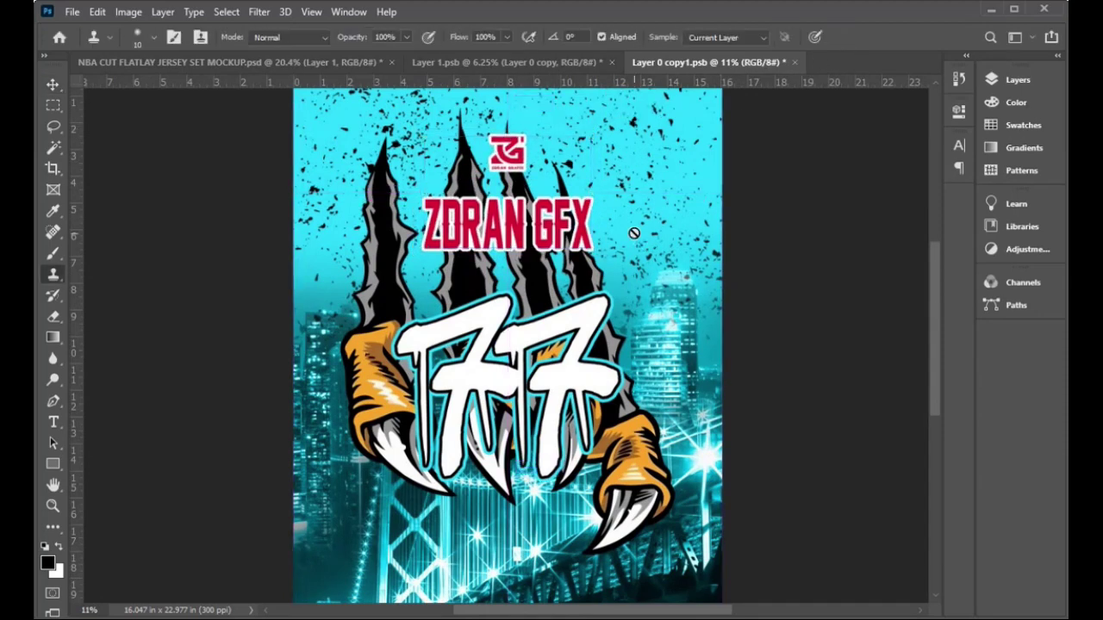
- Scale down and re-centre the artwork, then save it and the back jersey document
left_click(529, 63)
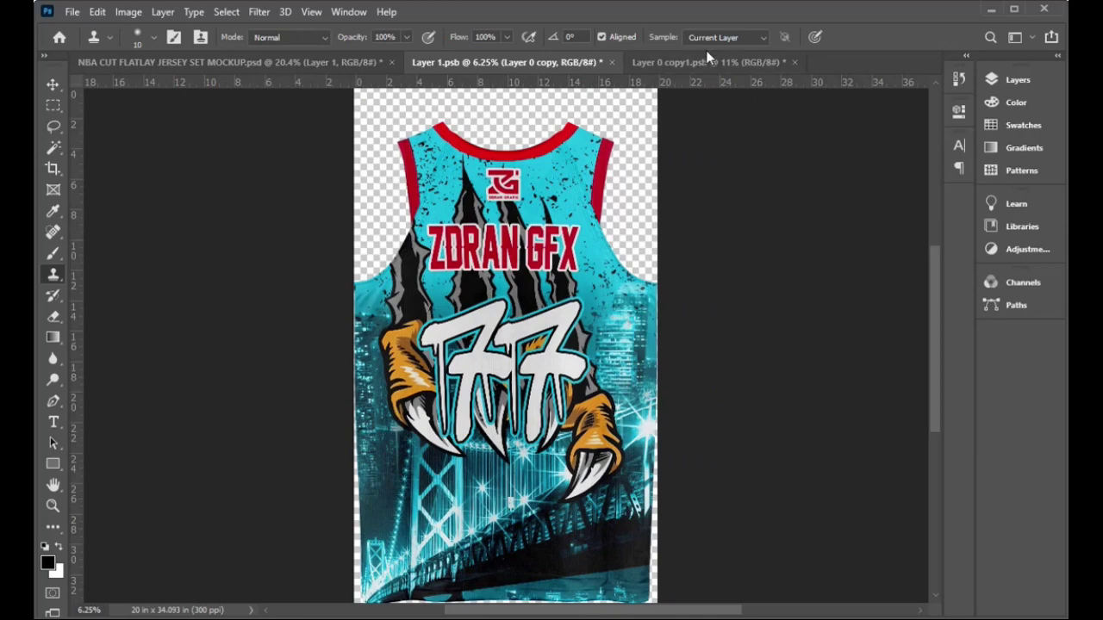
left_click(707, 62)
scroll(595, 371, "up", 1)
key("v")
key("ctrl+t")
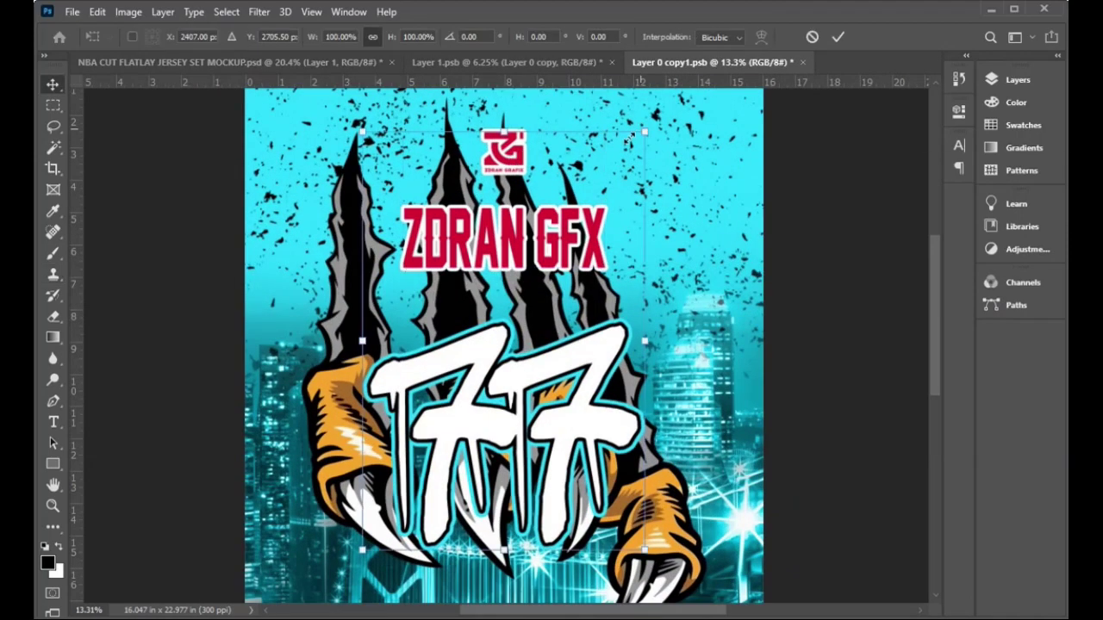
left_click_drag(642, 129, 631, 151)
key("Return")
key("ctrl+s")
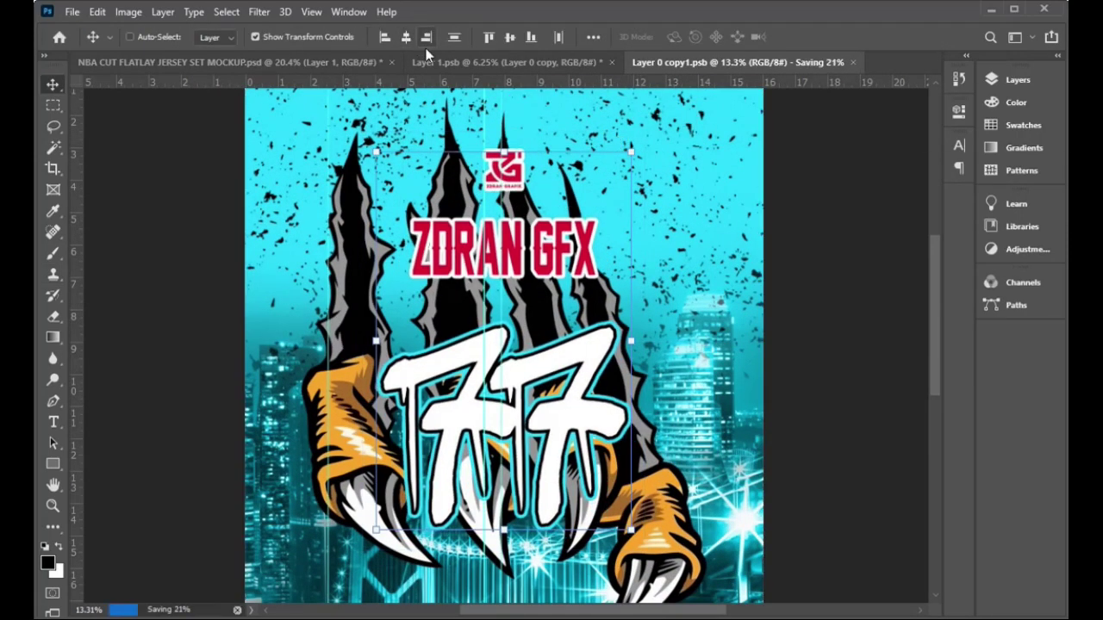
left_click(517, 62)
key("ctrl+s")
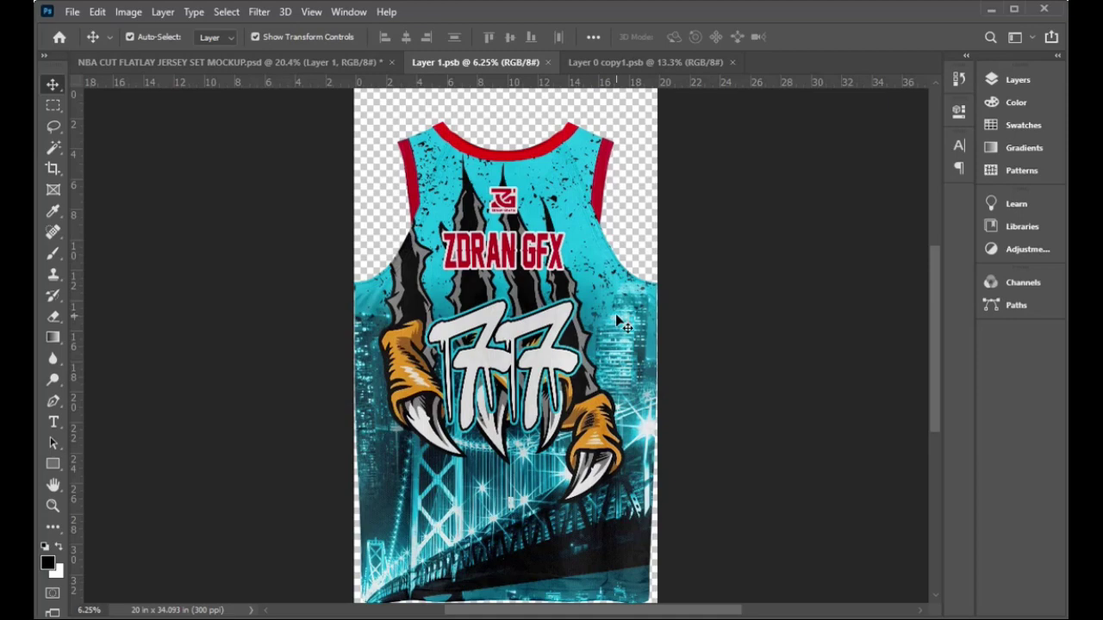
- Close the extra jersey documents and open the shorts' waistband smart object
left_click(547, 62)
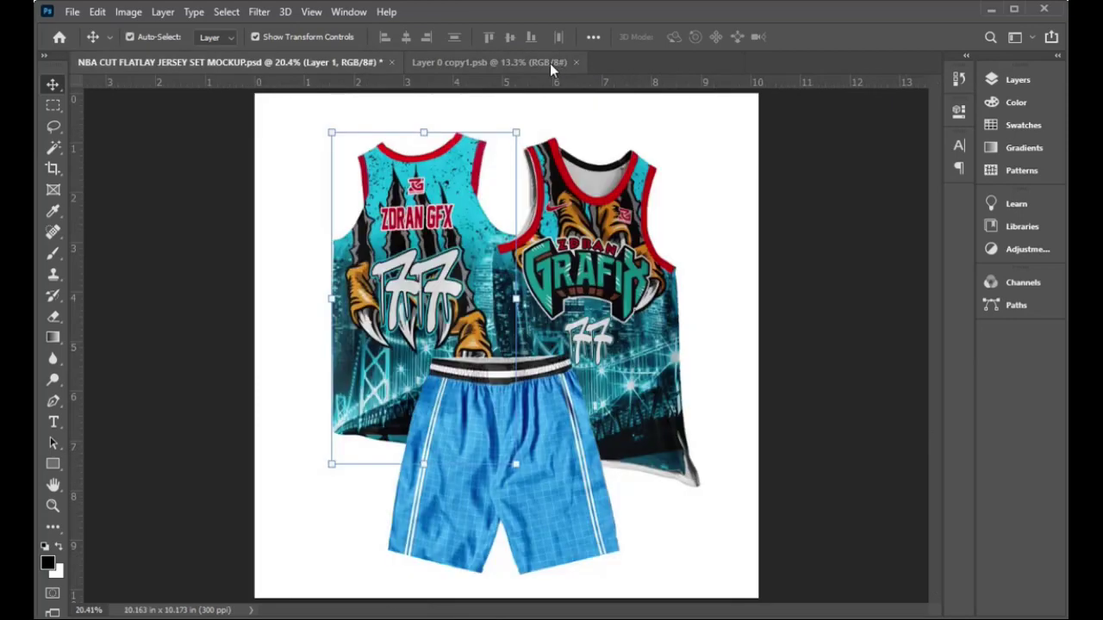
left_click(549, 63)
key("ctrl+w")
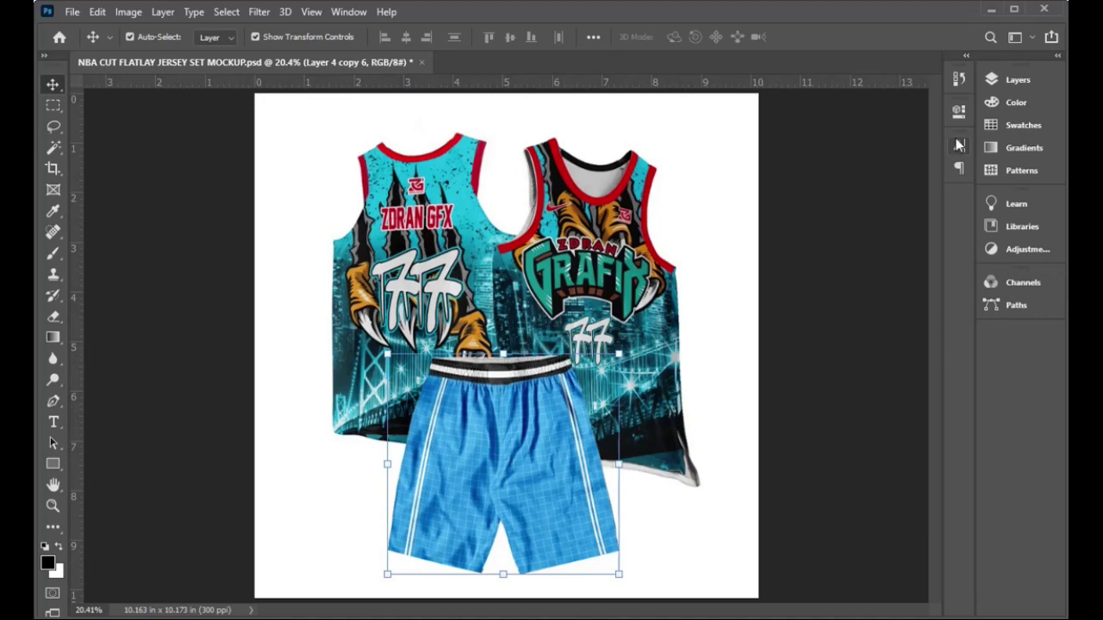
key("F7")
double_click(832, 177)
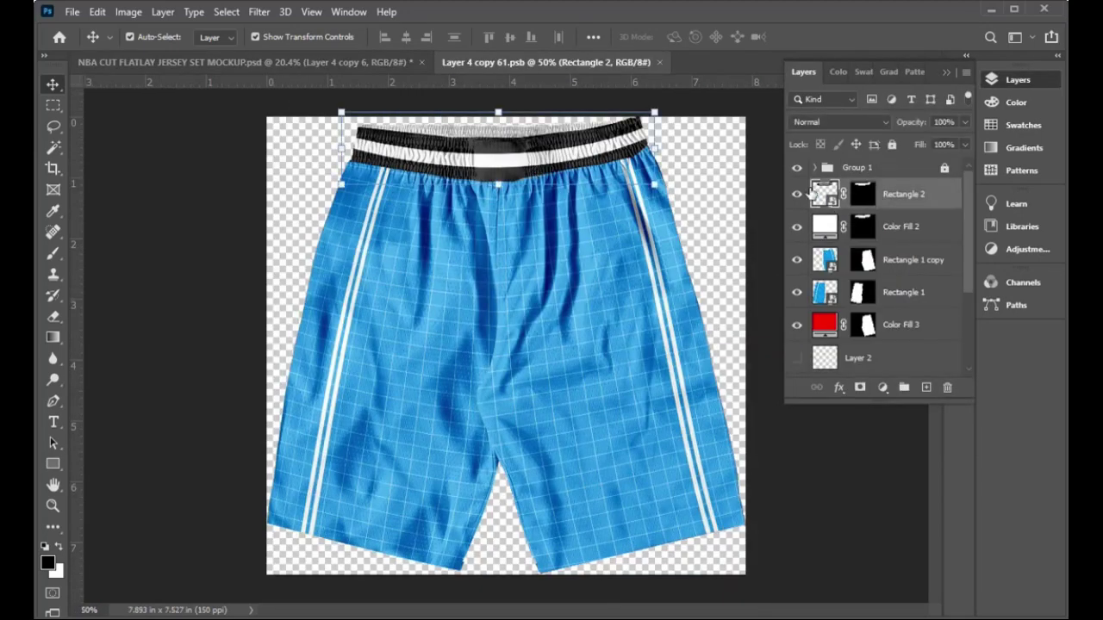
double_click(828, 187)
- Place the neckline2 stripe image into the waistband, then save and close it
left_click(317, 560)
mouse_move(661, 194)
left_mouse_down()
mouse_move(358, 594)
mouse_move(493, 377)
mouse_move(506, 387)
left_mouse_up()
left_click(810, 38)
key("ctrl+s")
key("ctrl+w")
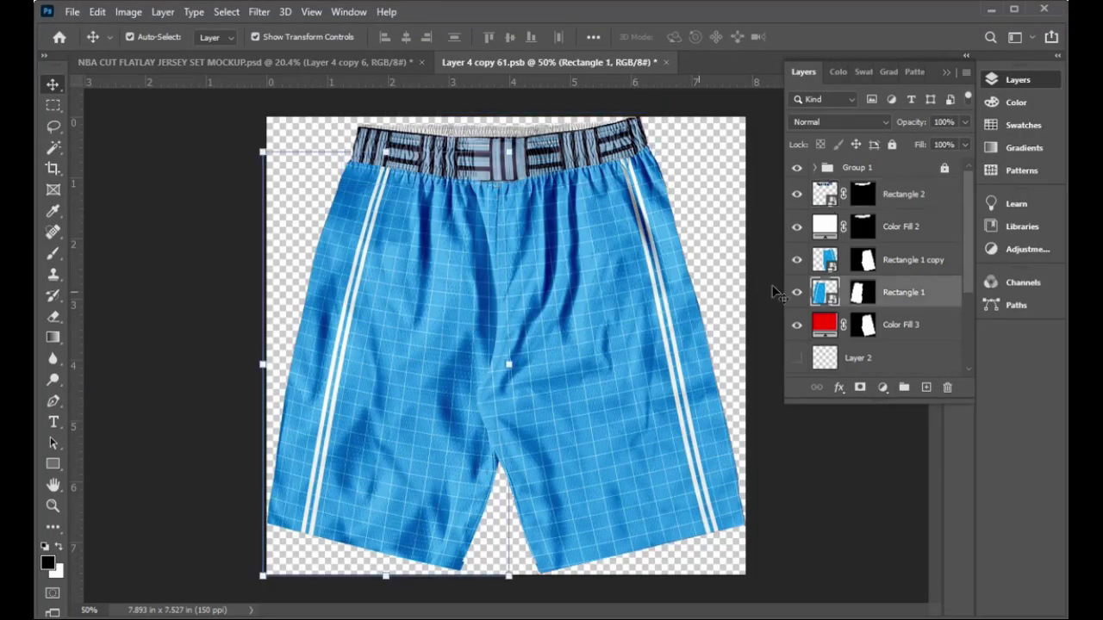
double_click(824, 293)
left_click(317, 560)
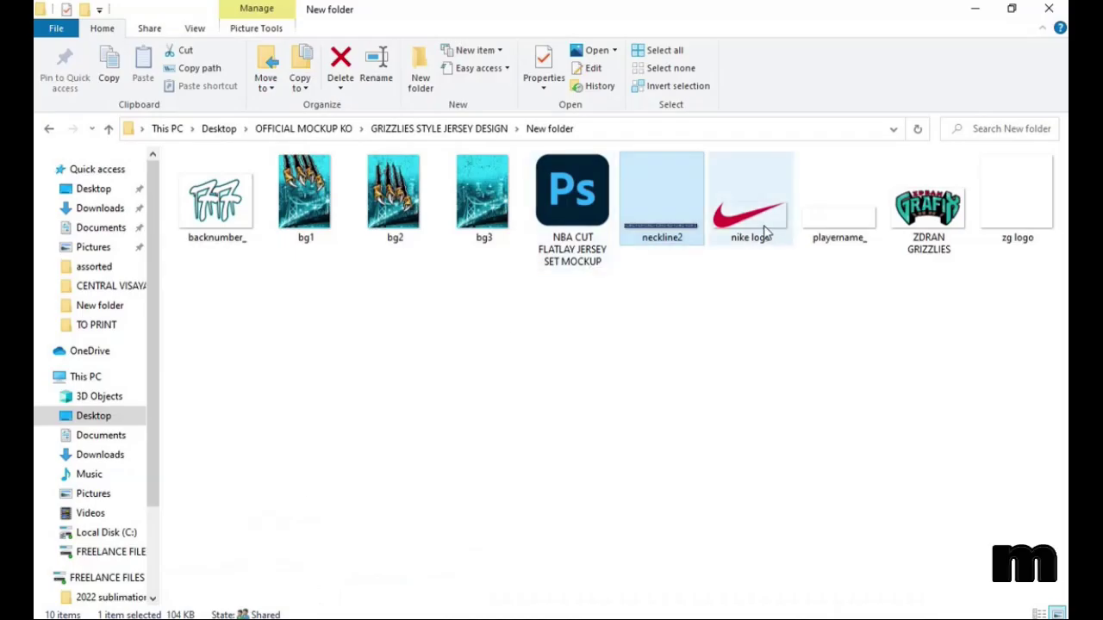
- Place bg3 scaled to fill the left leg, with the ZDRAN GRIZZLIES logo at the left edge
left_click(929, 207)
left_click(487, 211, "ctrl")
mouse_move(492, 216)
left_mouse_down()
mouse_move(349, 603)
mouse_move(452, 461)
left_mouse_up()
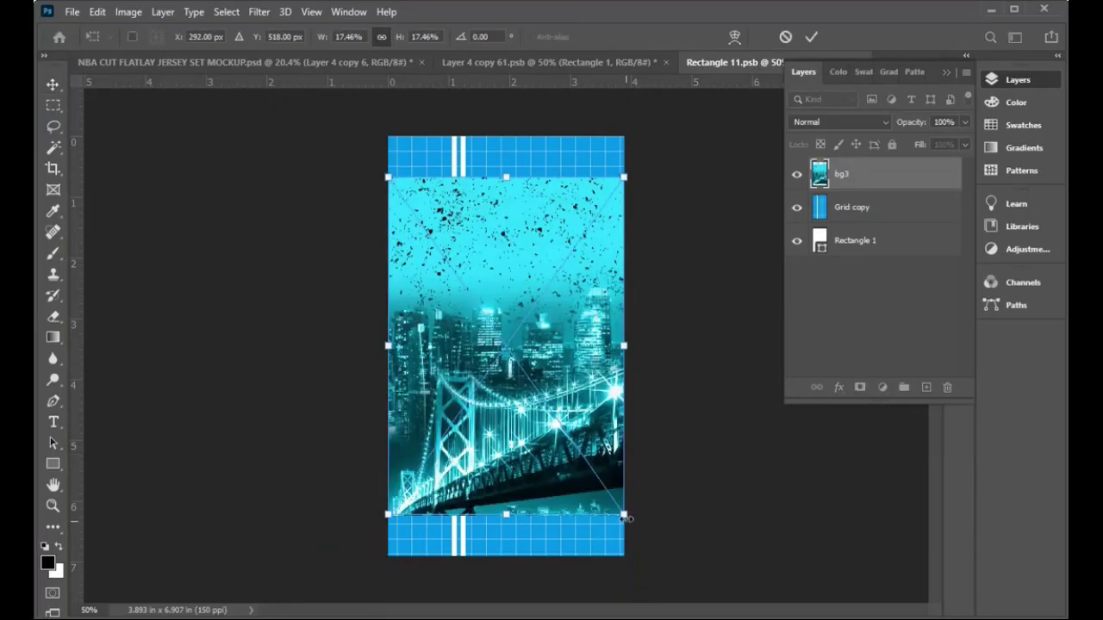
left_click_drag(626, 521, 651, 556)
left_click(811, 36)
left_click_drag(573, 362, 493, 362)
key("Return")
- Add a Stroke outline to the ZDRAN GRIZZLIES logo on the left leg
double_click(939, 174)
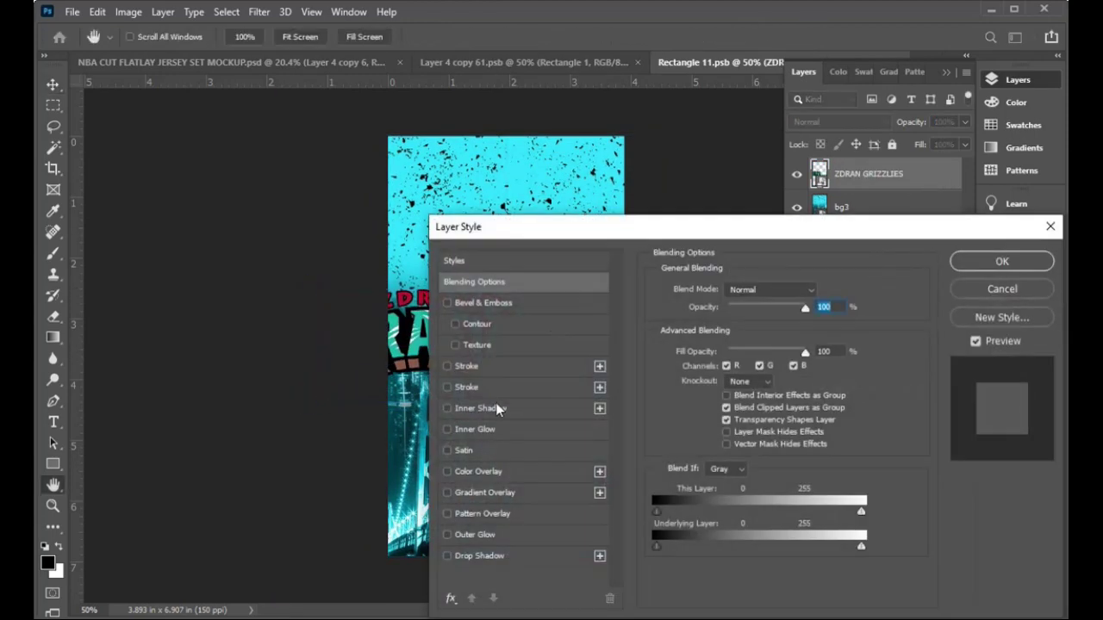
left_click(466, 365)
left_click(1002, 262)
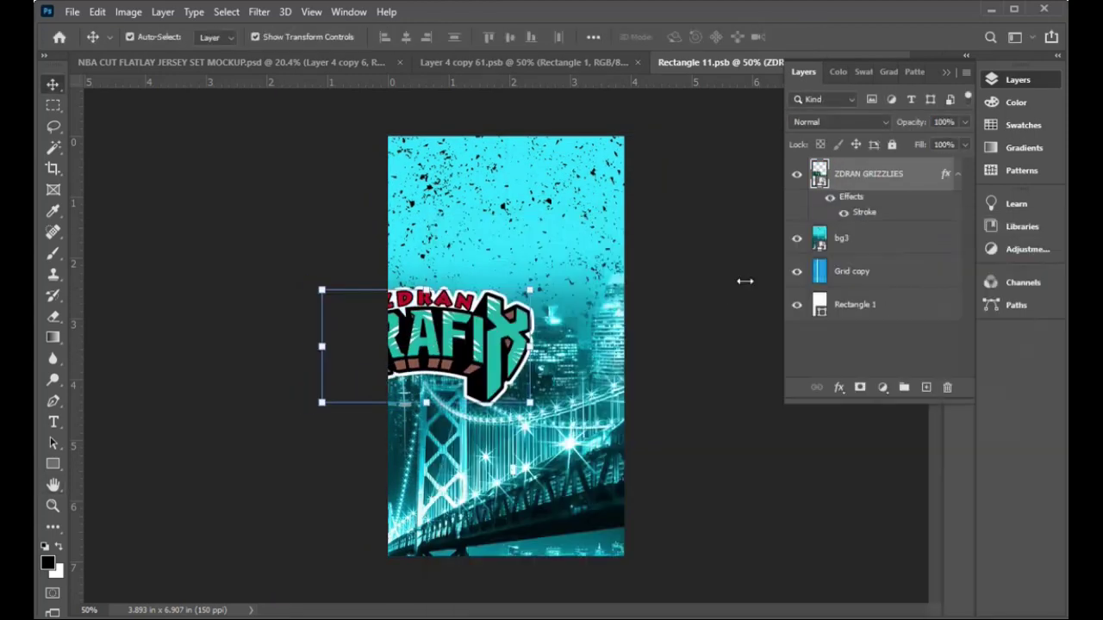
left_click(473, 63)
double_click(582, 322)
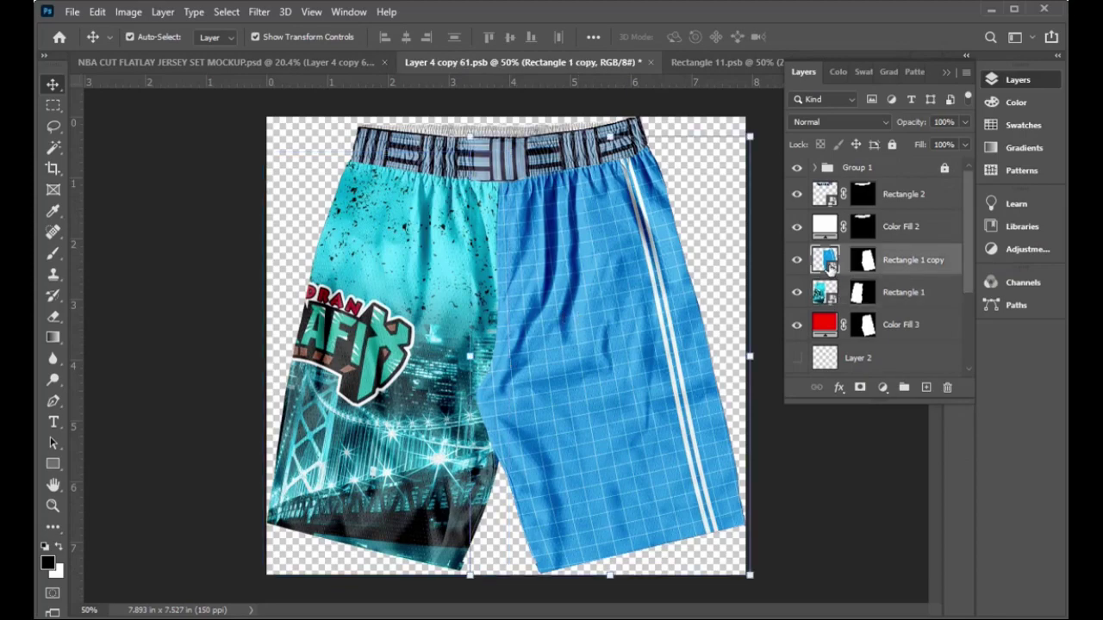
left_click(229, 551)
left_click(224, 215, "ctrl")
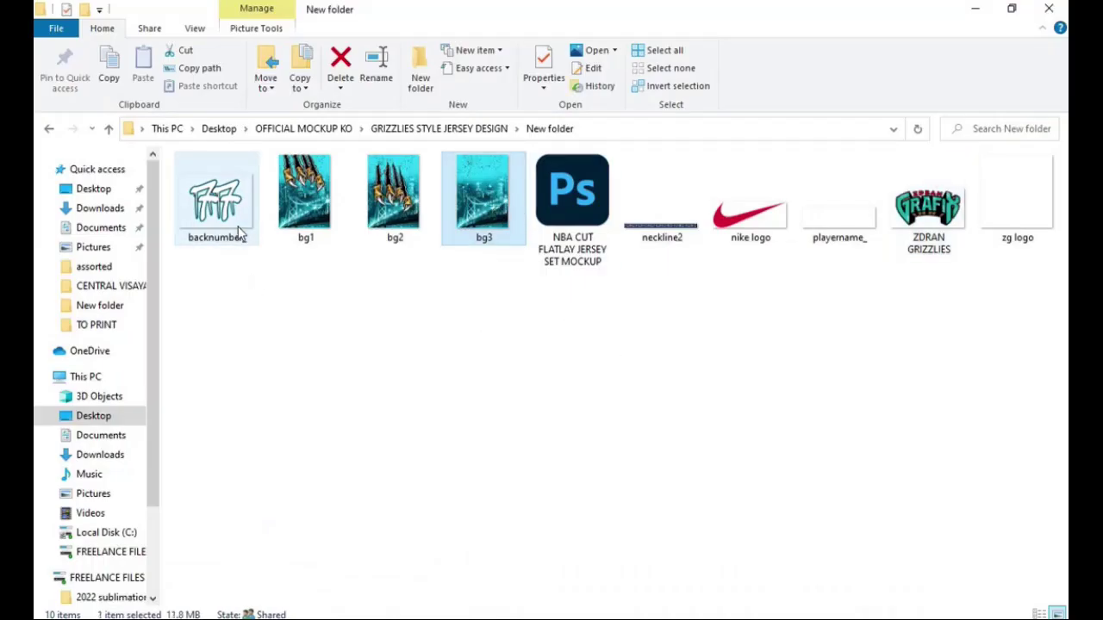
- Place bg3, backnumber_ and zg logo in the right leg, with bg3 enlarged beneath the logos
left_click(1019, 207, "ctrl")
mouse_move(1020, 211)
left_mouse_down()
mouse_move(328, 604)
mouse_move(483, 414)
left_mouse_up()
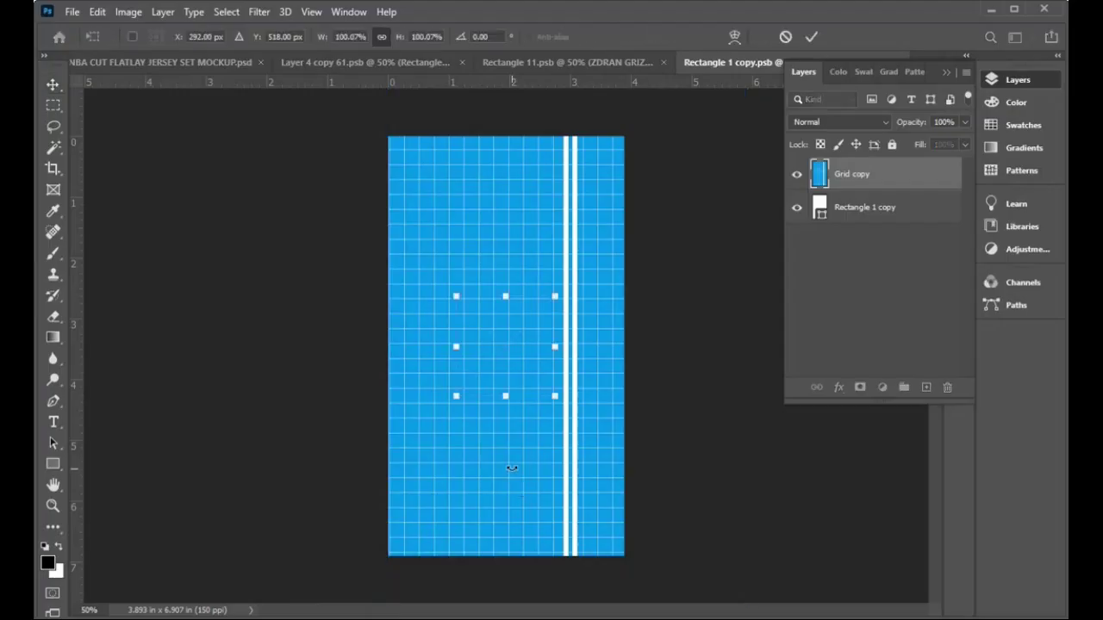
left_click(821, 36)
left_click(820, 37)
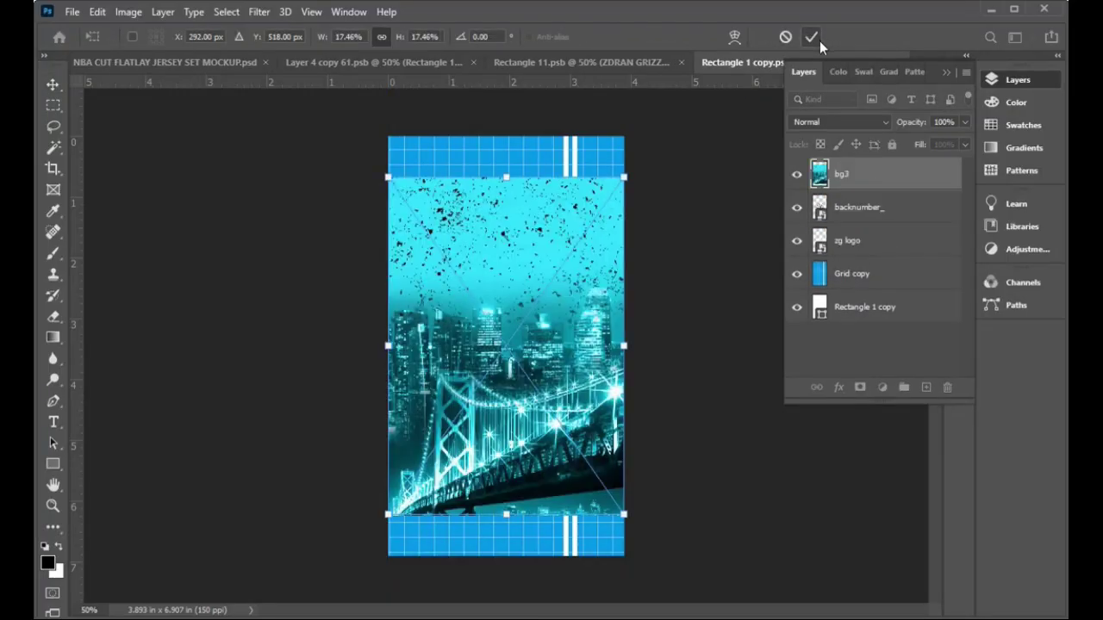
left_click_drag(624, 515, 653, 556)
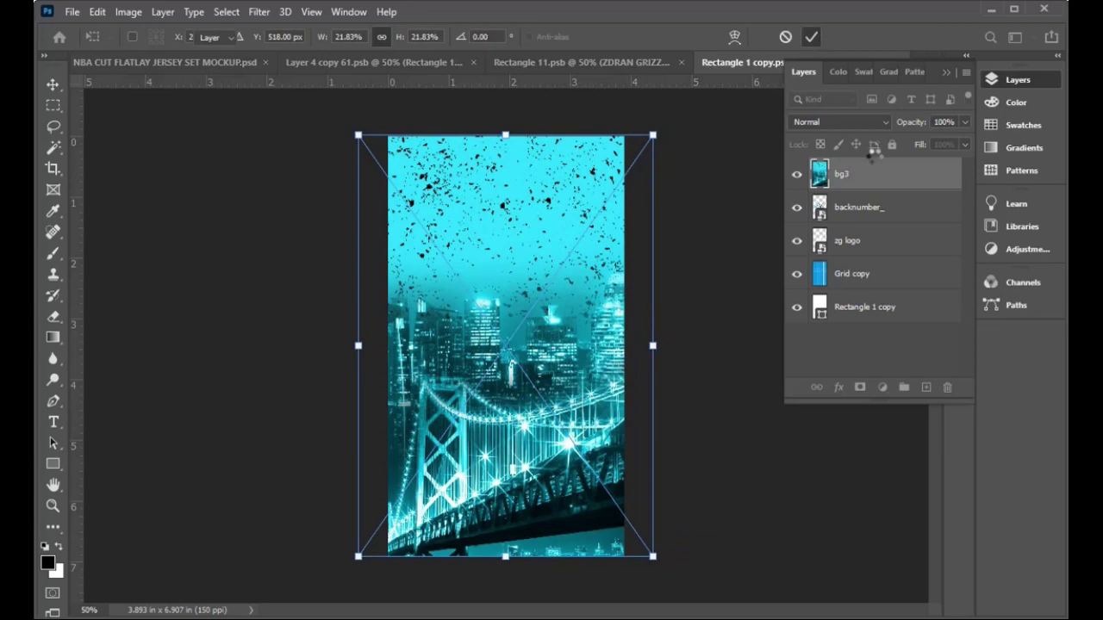
key("Return")
left_click_drag(873, 173, 878, 256)
- Shrink the 77 toward the bottom centre and the zg logo to about 37% near the top
key("ctrl+t")
left_click_drag(506, 344, 483, 487)
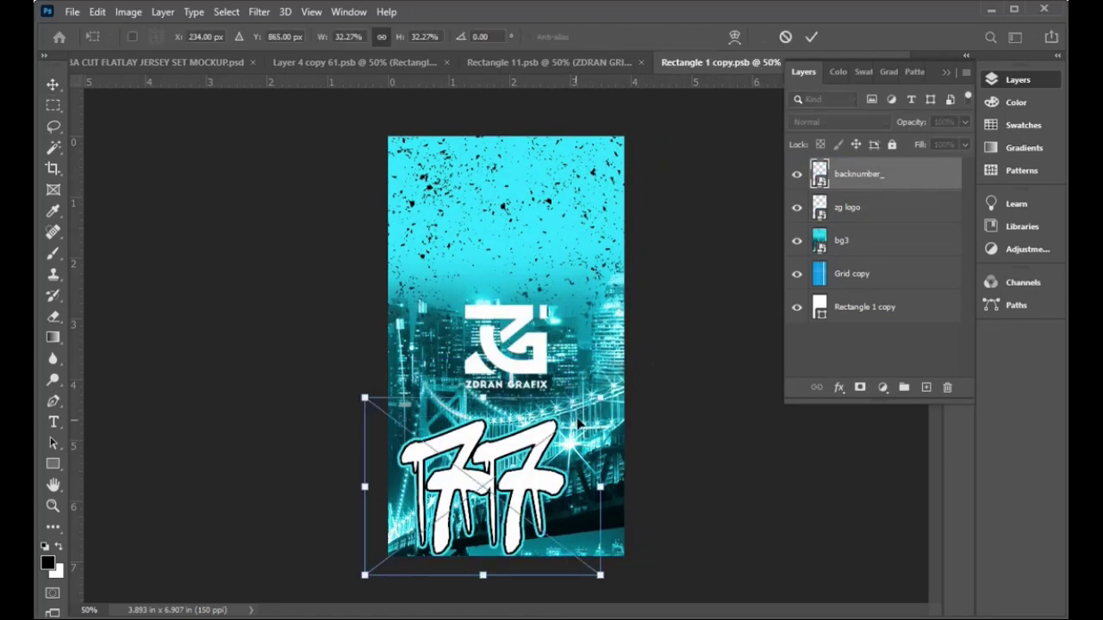
left_click_drag(599, 398, 542, 455)
left_click_drag(491, 482, 509, 495)
key("Return")
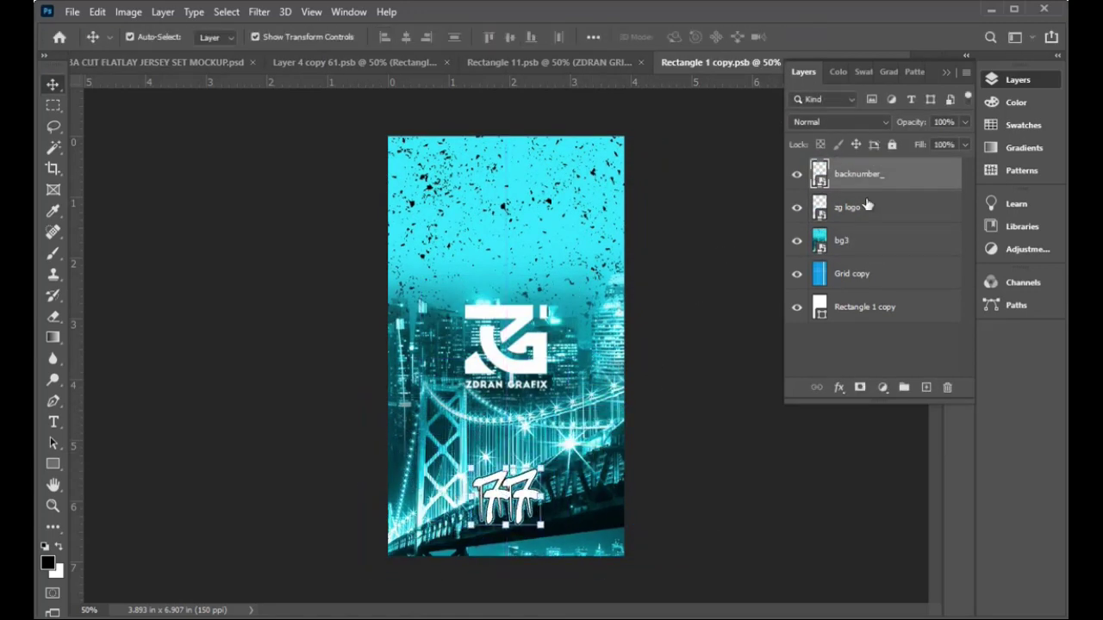
left_click(867, 205)
key("ctrl+t")
mouse_move(547, 302)
left_mouse_down()
mouse_move(523, 328)
mouse_move(539, 213)
left_mouse_up()
left_click(811, 36)
- Give the zg logo a red Color Overlay and a white 4 px Stroke
double_click(915, 203)
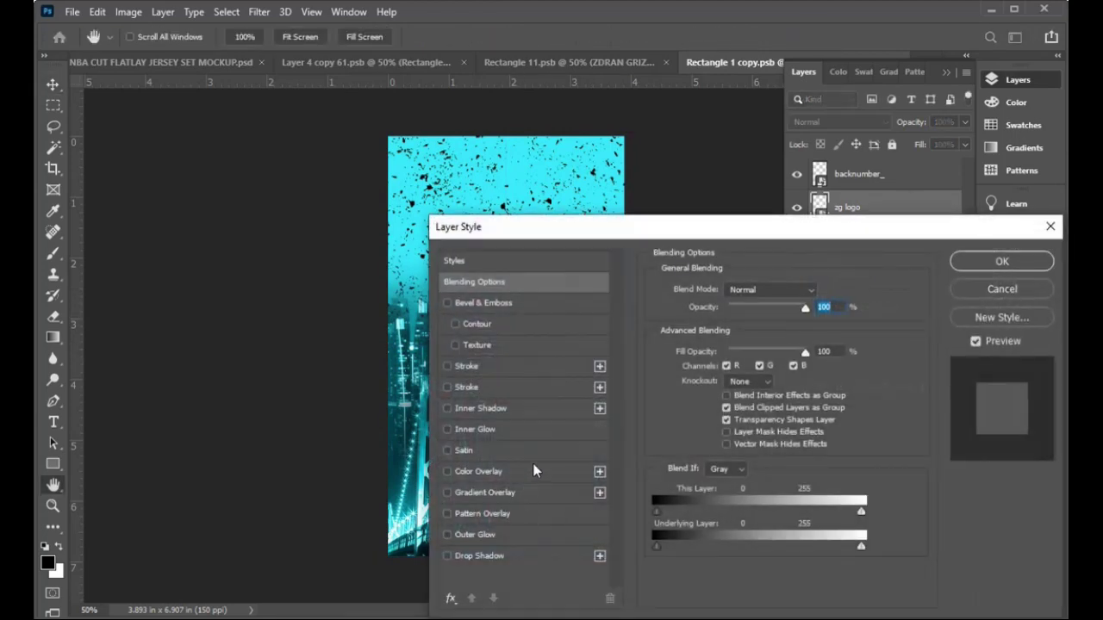
left_click(535, 470)
left_click(482, 366)
left_click(1002, 261)
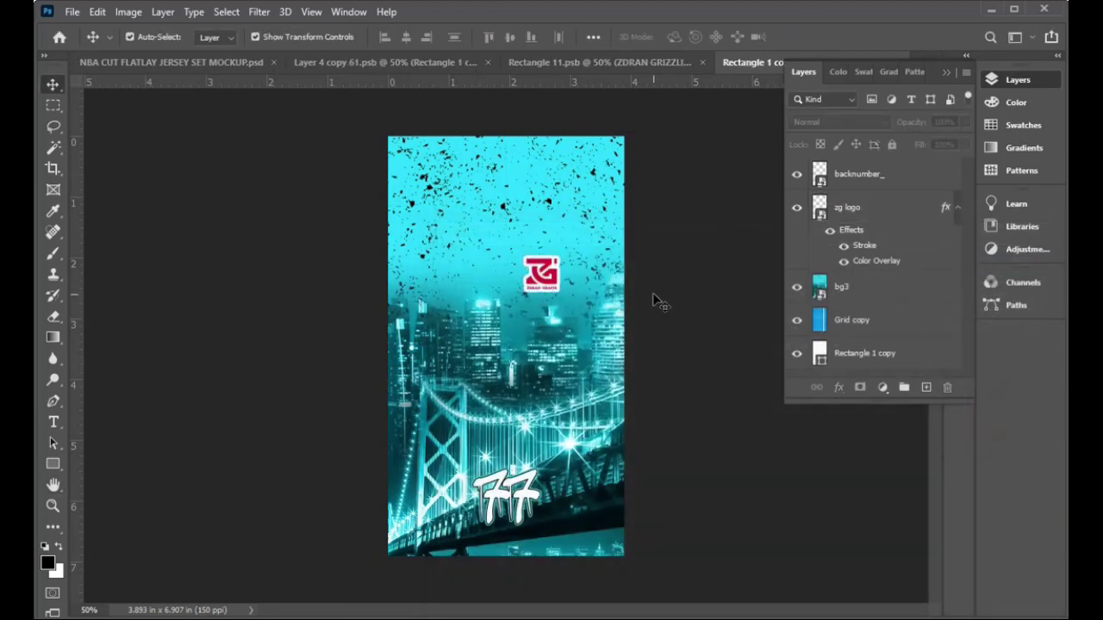
scroll(557, 275, "up", 5)
double_click(915, 207)
left_click(503, 369)
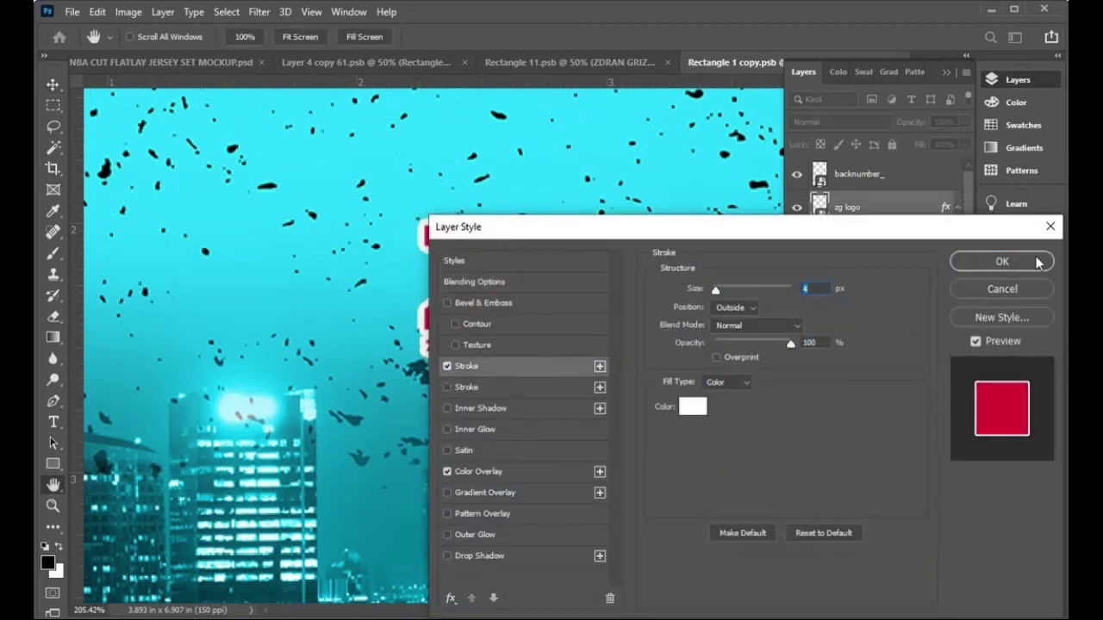
left_click(1001, 261)
- Close the left-leg document and align the zg logo and 77 on the centre line
left_click(589, 62)
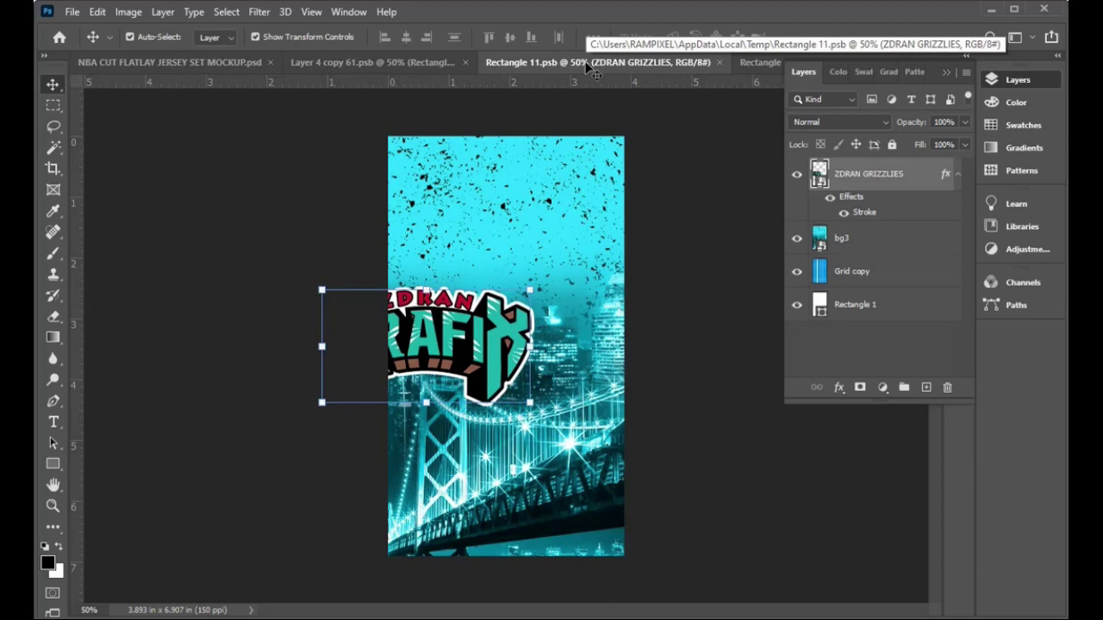
left_click(762, 63)
left_click(672, 62)
left_click(741, 62)
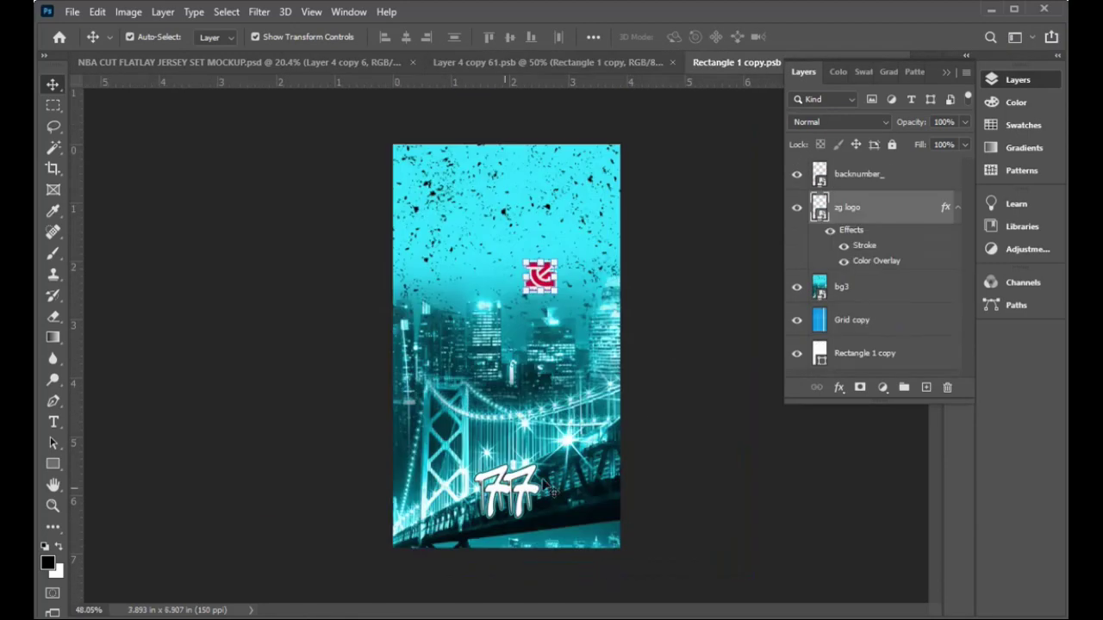
left_click_drag(569, 334, 558, 220)
key("ctrl+z")
left_click(541, 276)
left_click(508, 491, "shift")
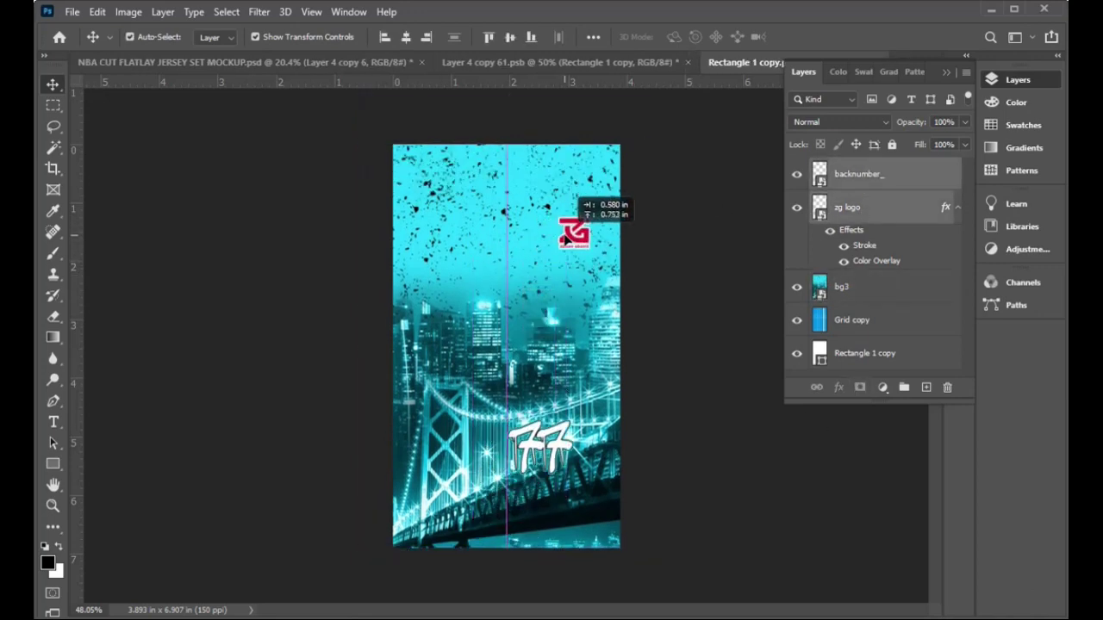
left_click_drag(558, 221, 558, 234)
- Save and close the right-leg panel, then save the shorts smart object
left_click(475, 65)
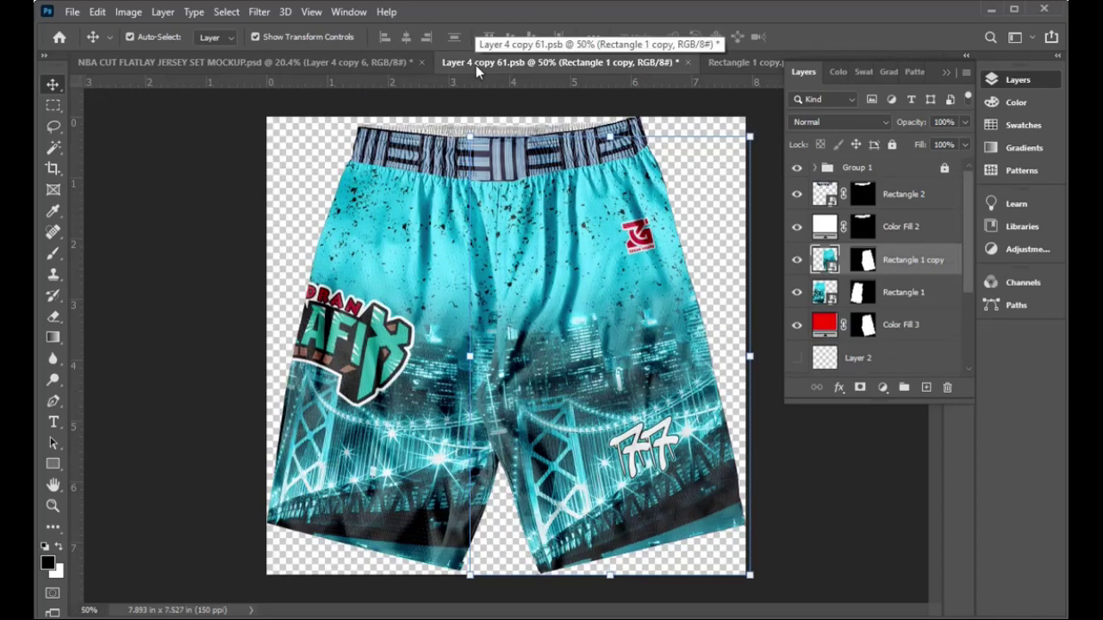
left_click(746, 62)
key("ctrl+s")
key("ctrl+w")
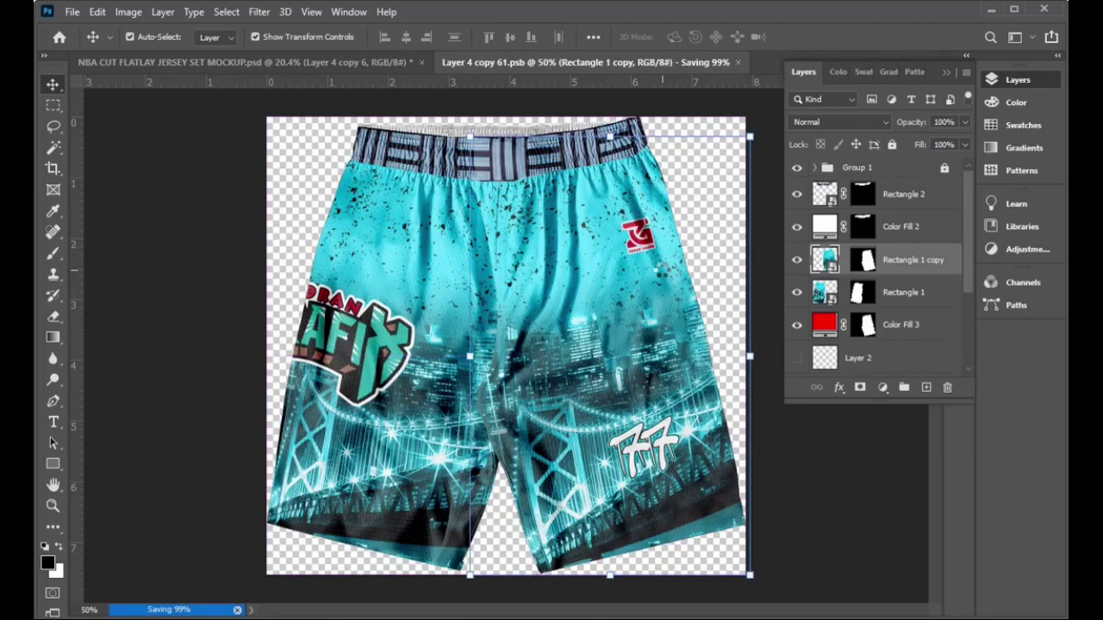
key("ctrl+s")
- Close the shorts smart object and save the mockup to this computer as a JPEG
key("ctrl+w")
left_click(839, 342)
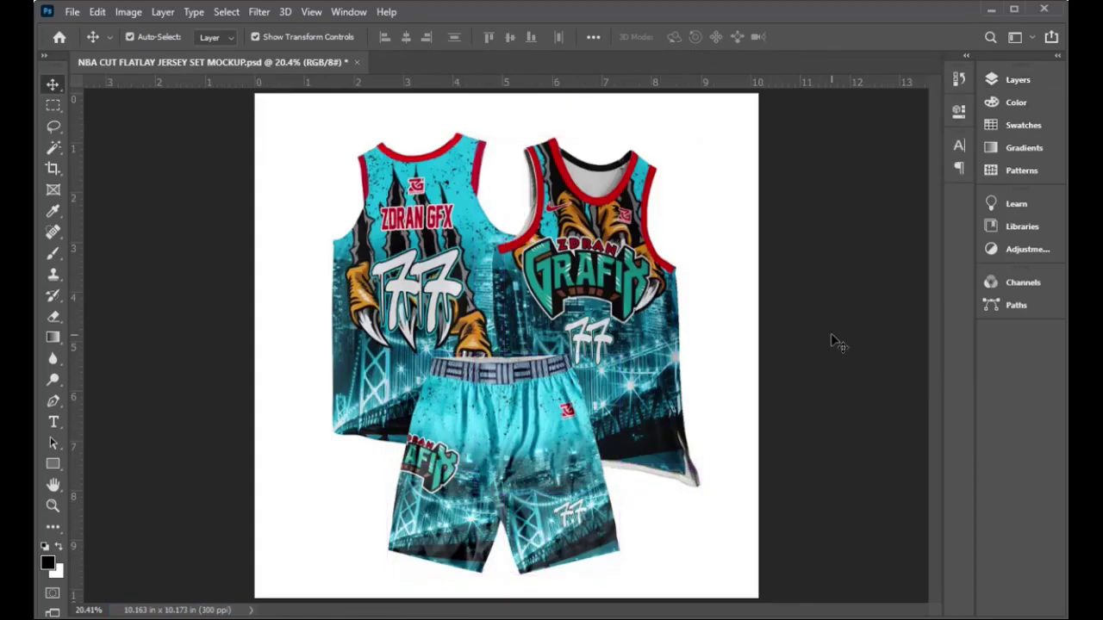
key("shift+ctrl+s")
left_click(655, 457)
left_click(472, 318)
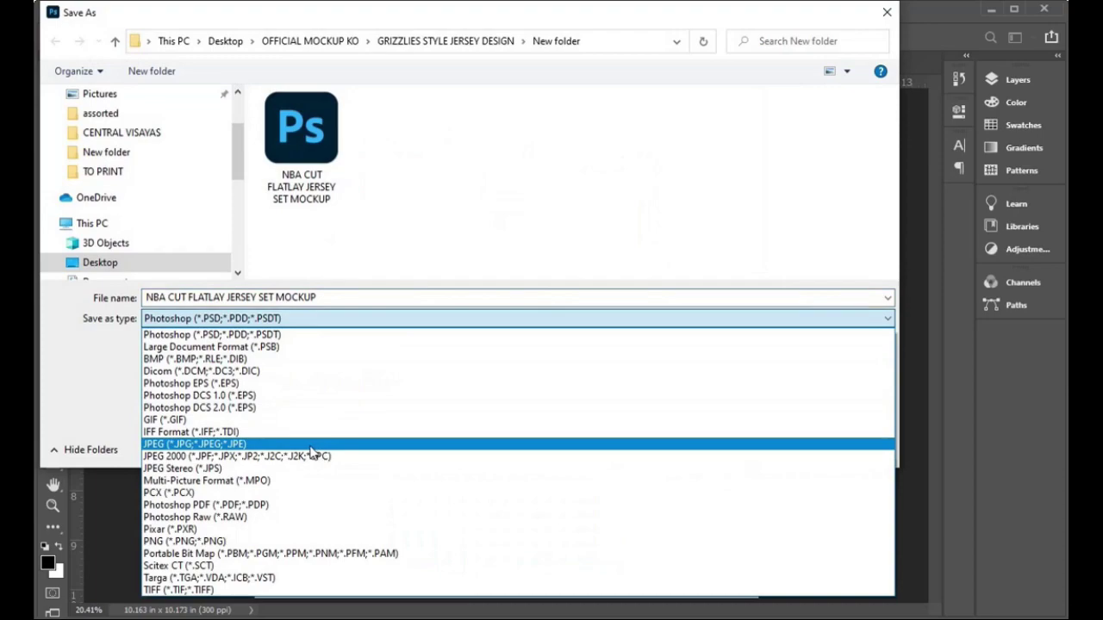
left_click(385, 442)
left_click(765, 446)
key("Return")
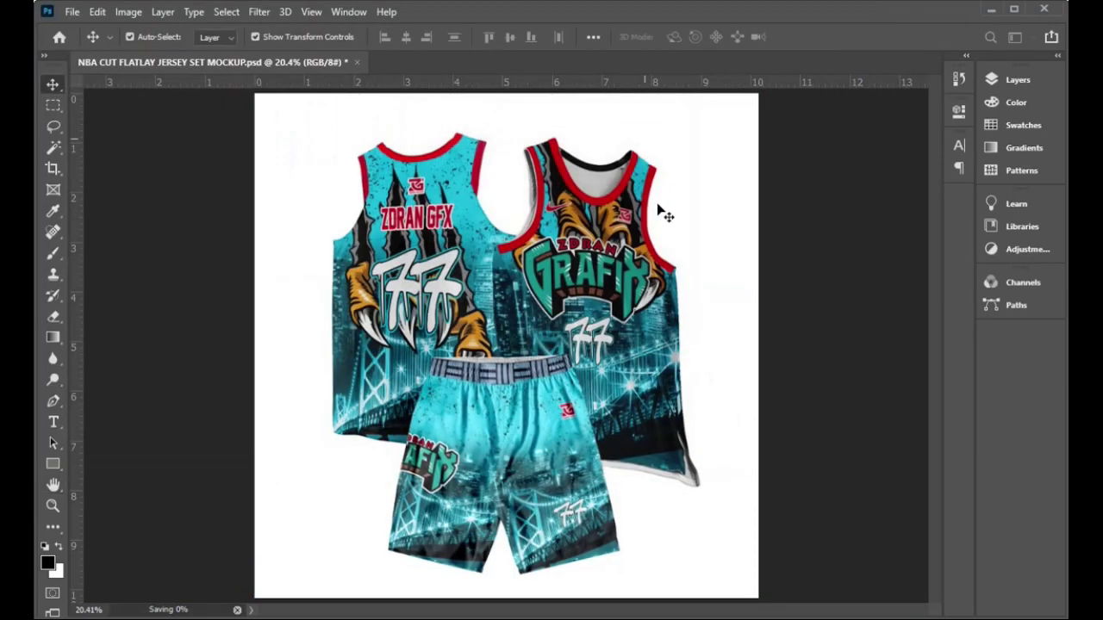